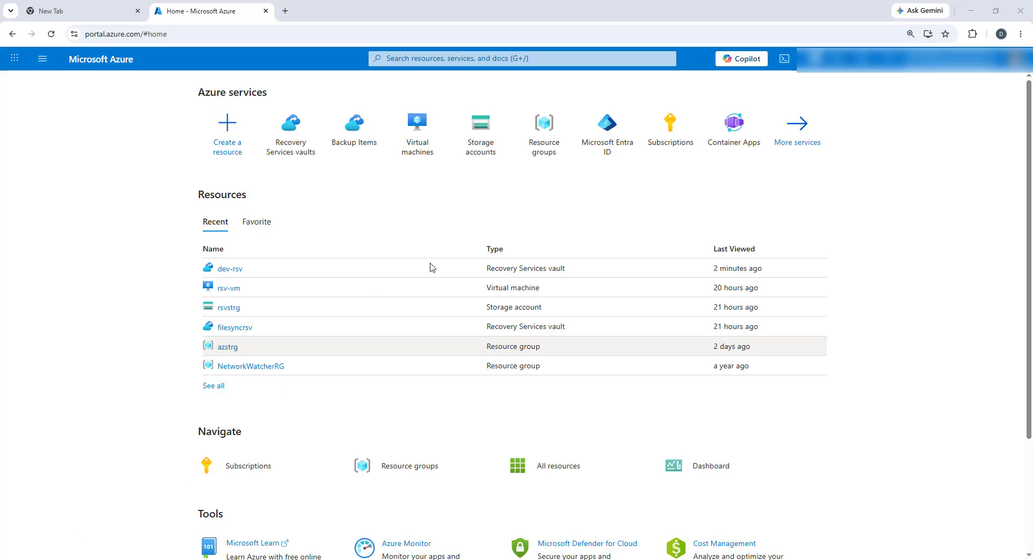
# Force delete the rsv-vm virtual machine together with its OS disk, network interface and public IP address
pyautogui.click(417, 125)
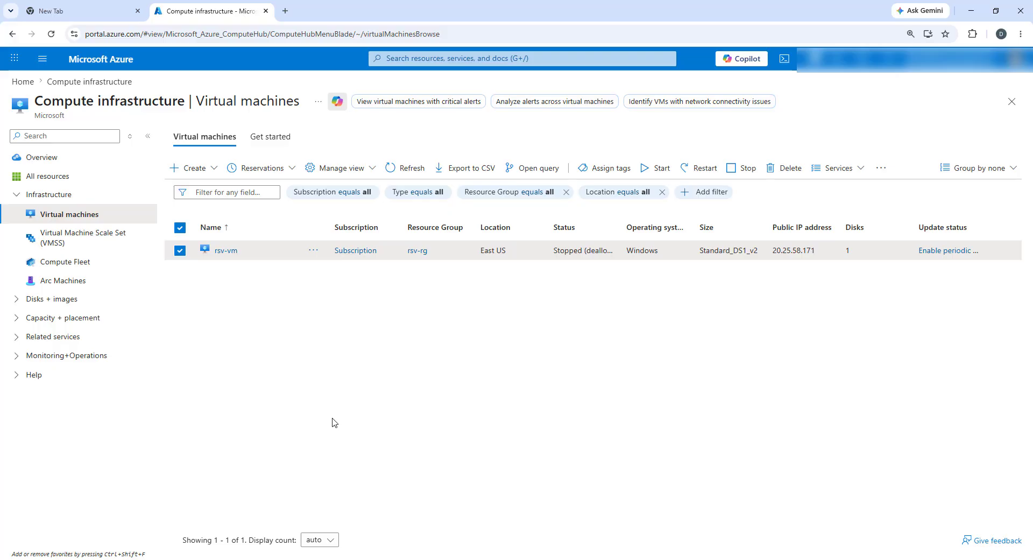
pyautogui.click(226, 250)
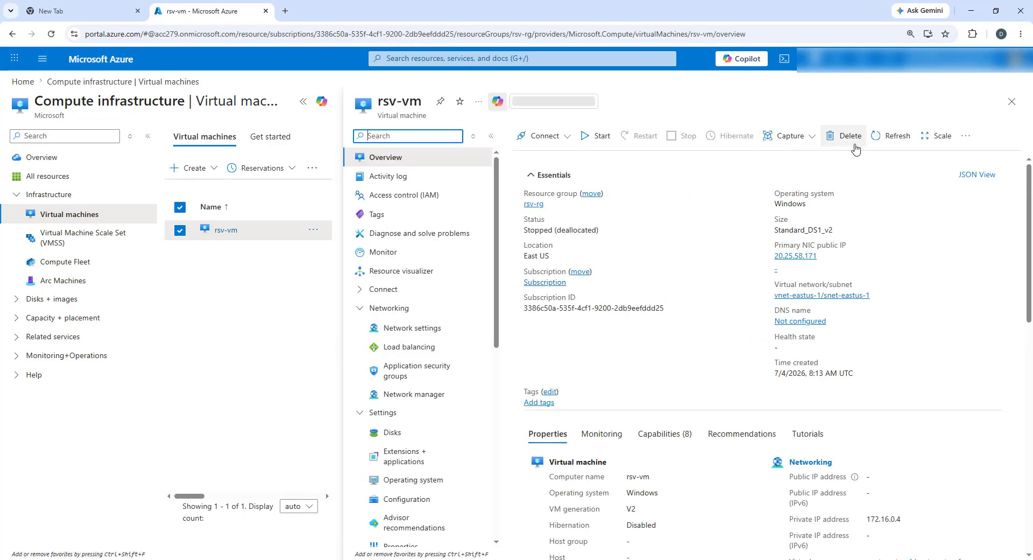
pyautogui.click(846, 137)
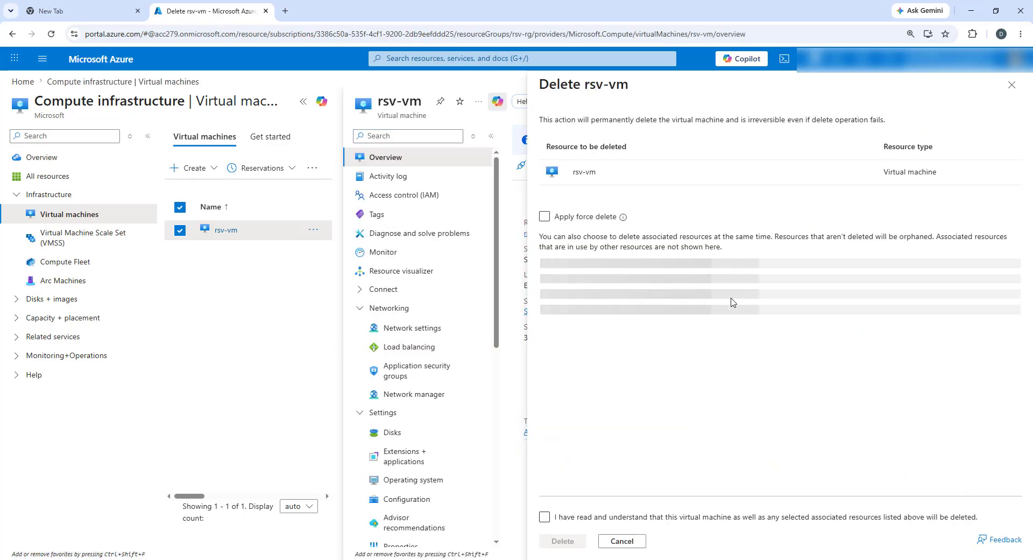
pyautogui.click(544, 216)
pyautogui.click(958, 330)
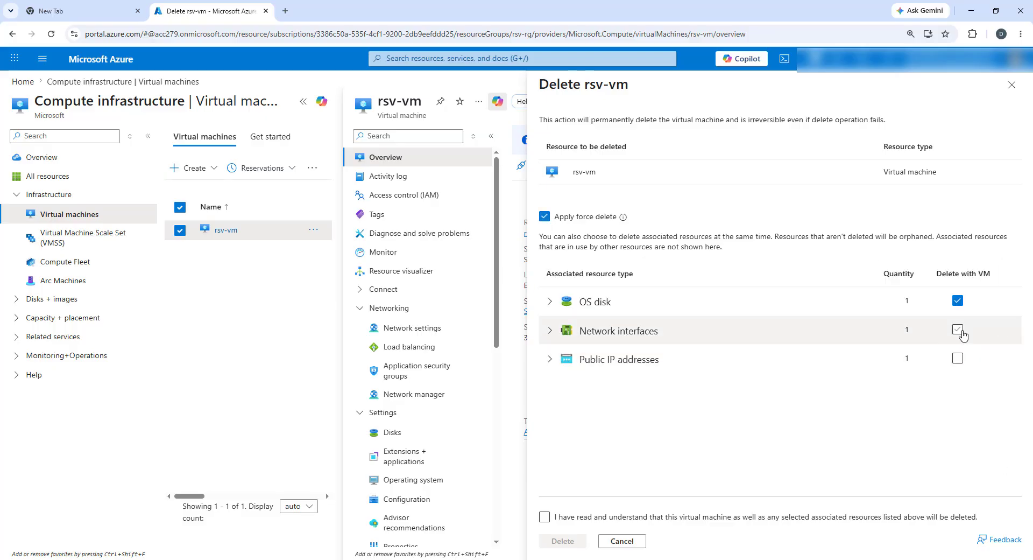
pyautogui.click(958, 358)
pyautogui.click(545, 516)
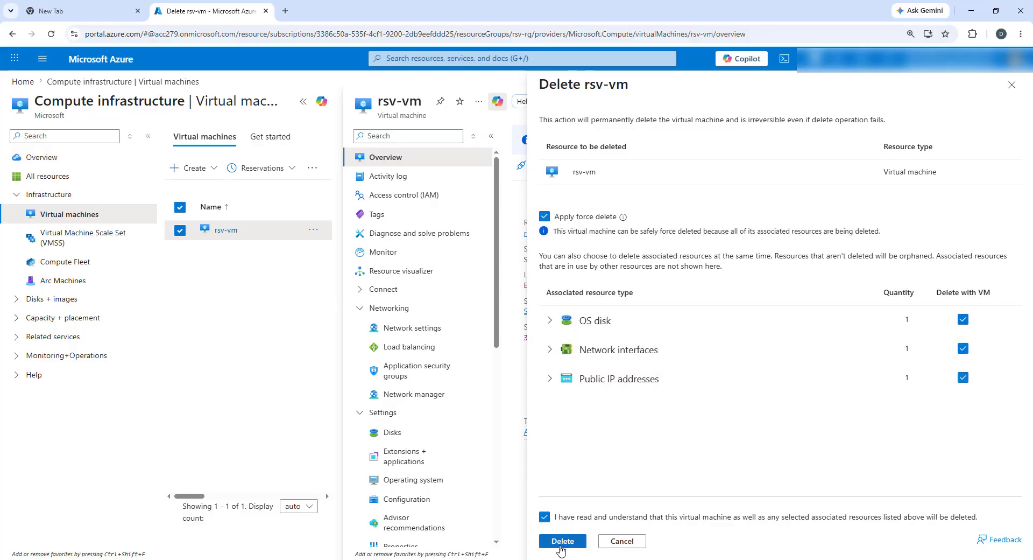
pyautogui.click(560, 547)
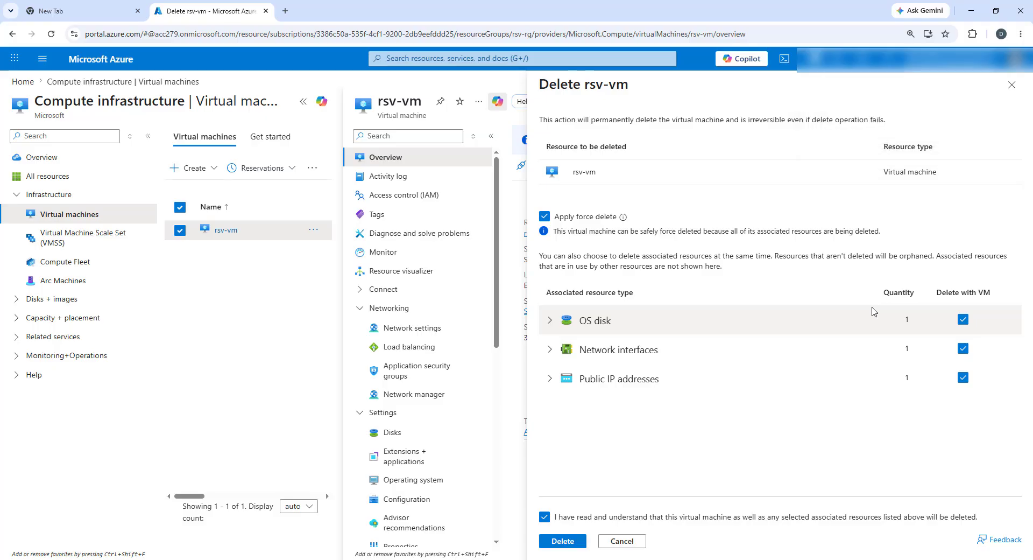
pyautogui.click(1013, 86)
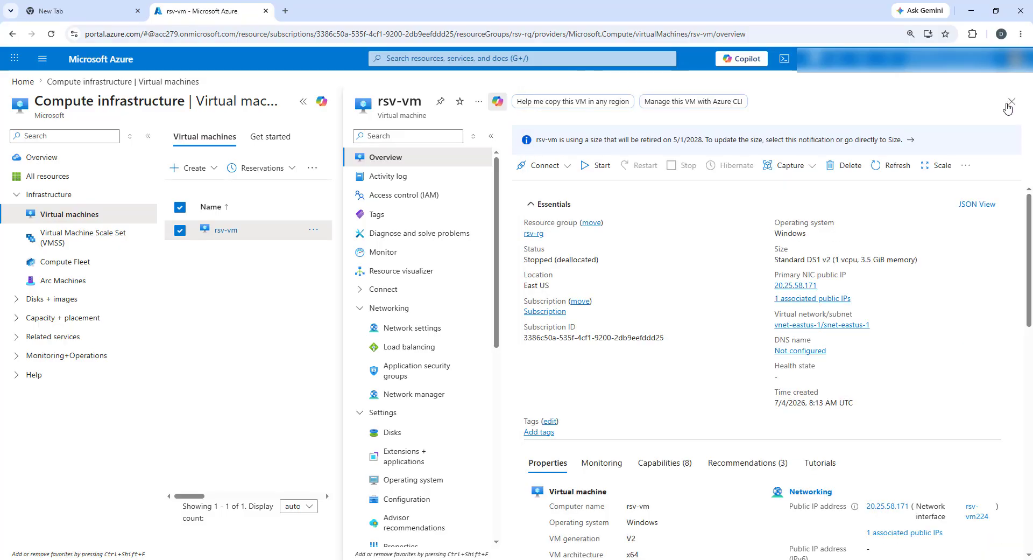
# Refresh and reopen the virtual machines list to check whether rsv-vm is still there
pyautogui.click(893, 168)
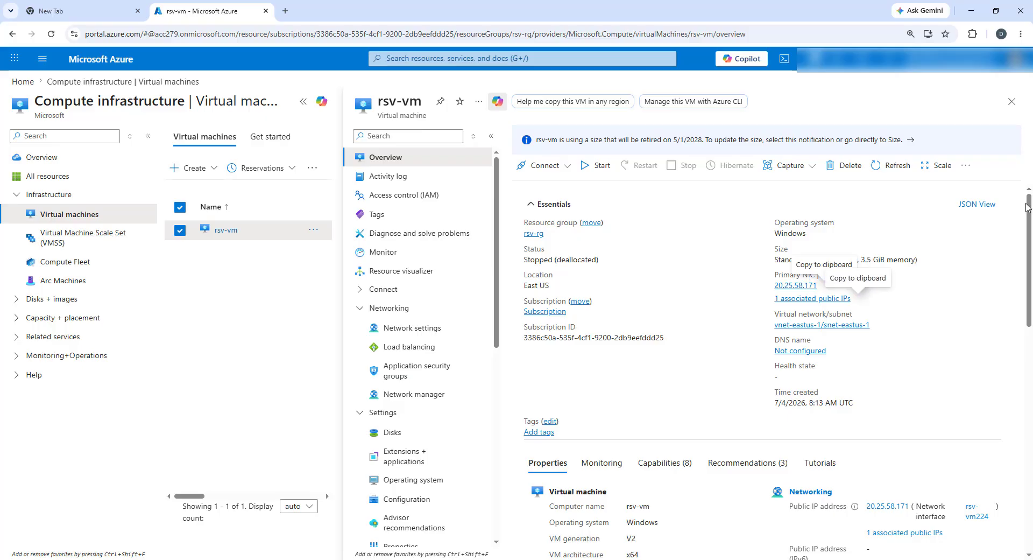
pyautogui.click(1013, 101)
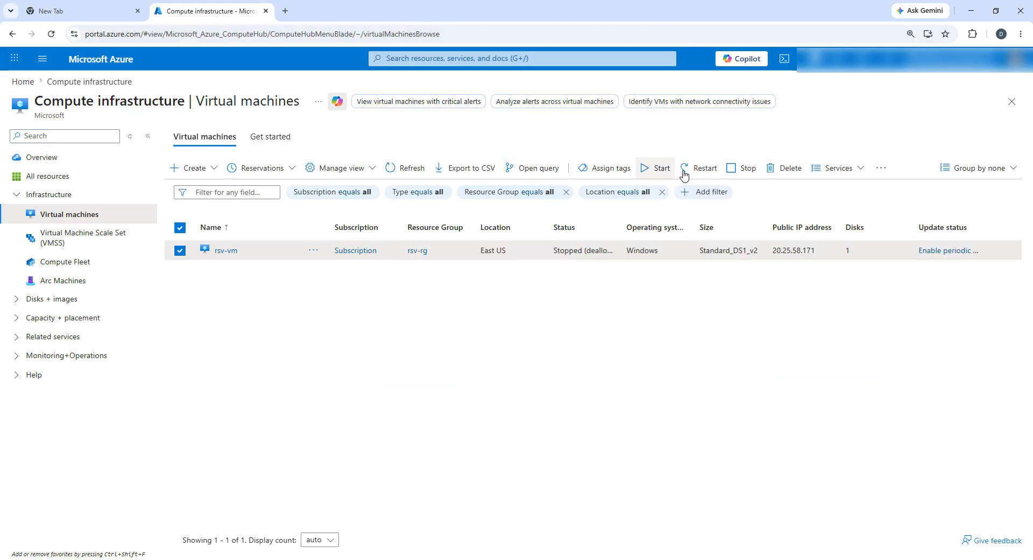
pyautogui.click(419, 168)
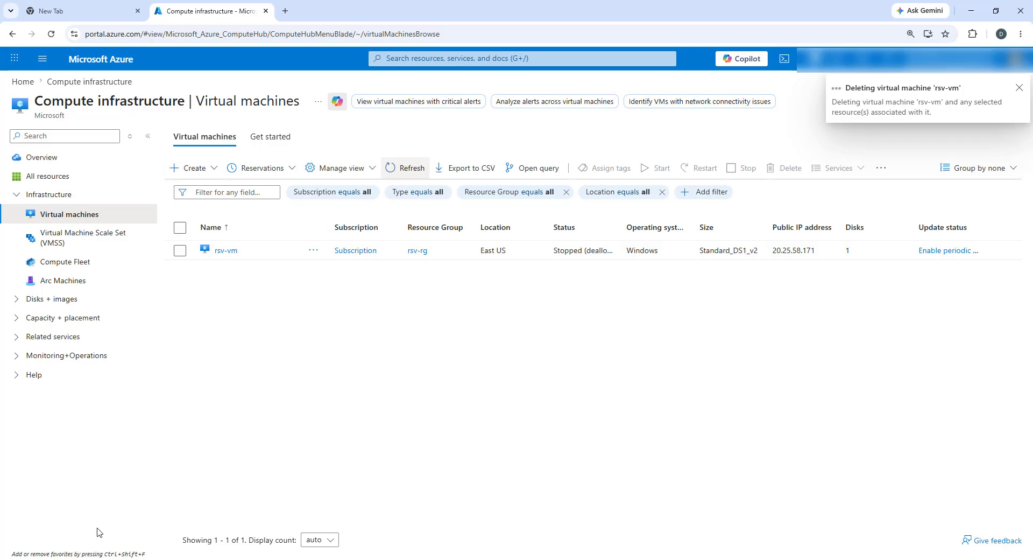
pyautogui.click(124, 66)
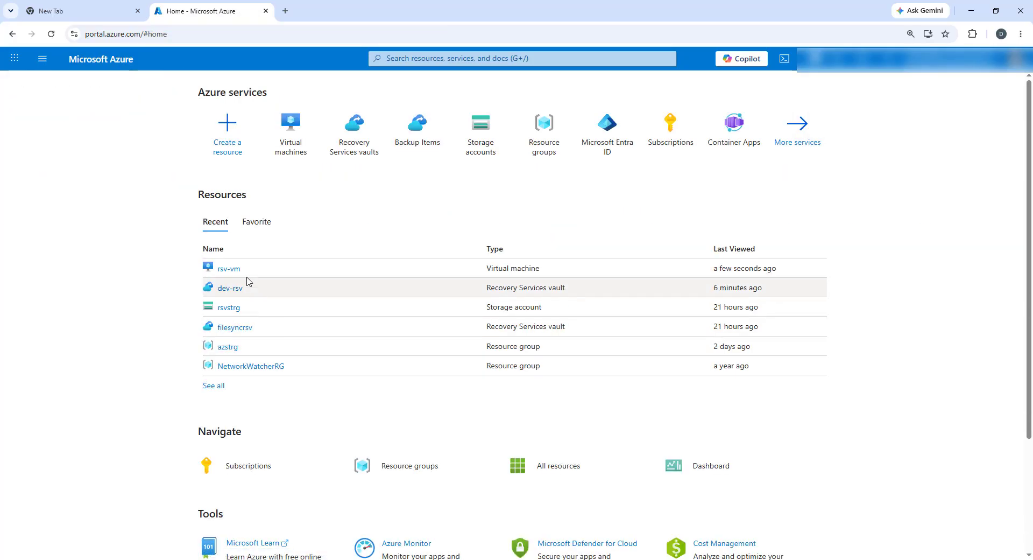
pyautogui.click(230, 291)
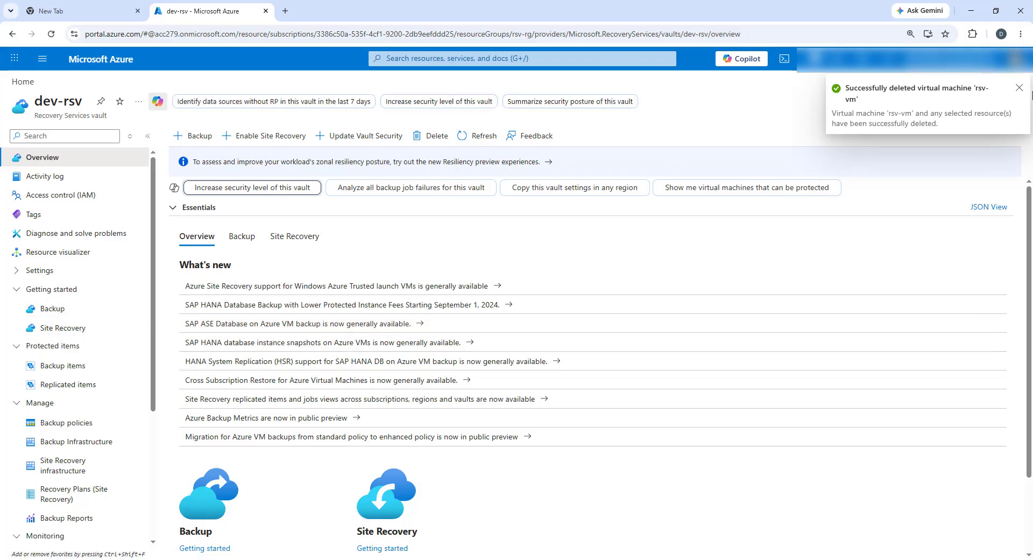
pyautogui.click(113, 60)
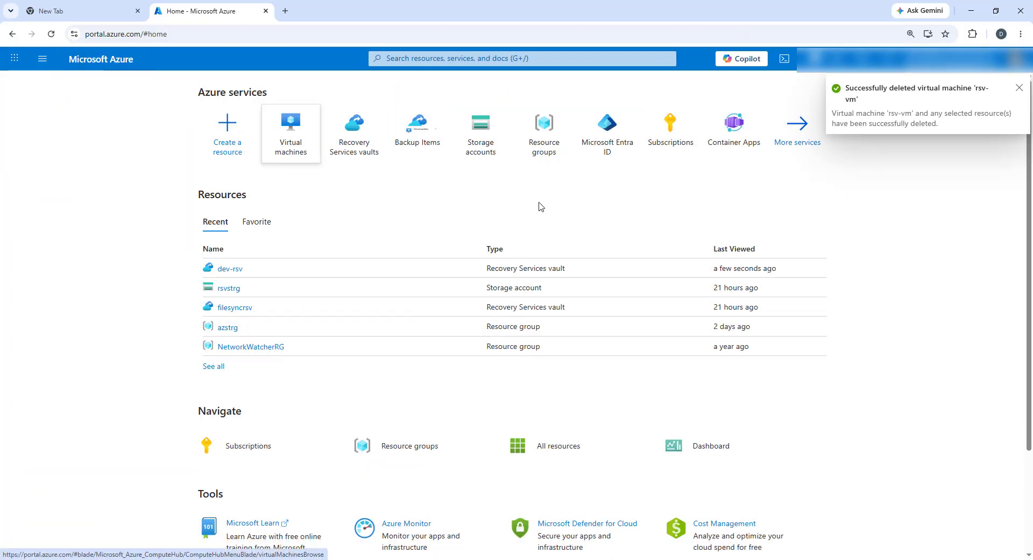
pyautogui.click(290, 131)
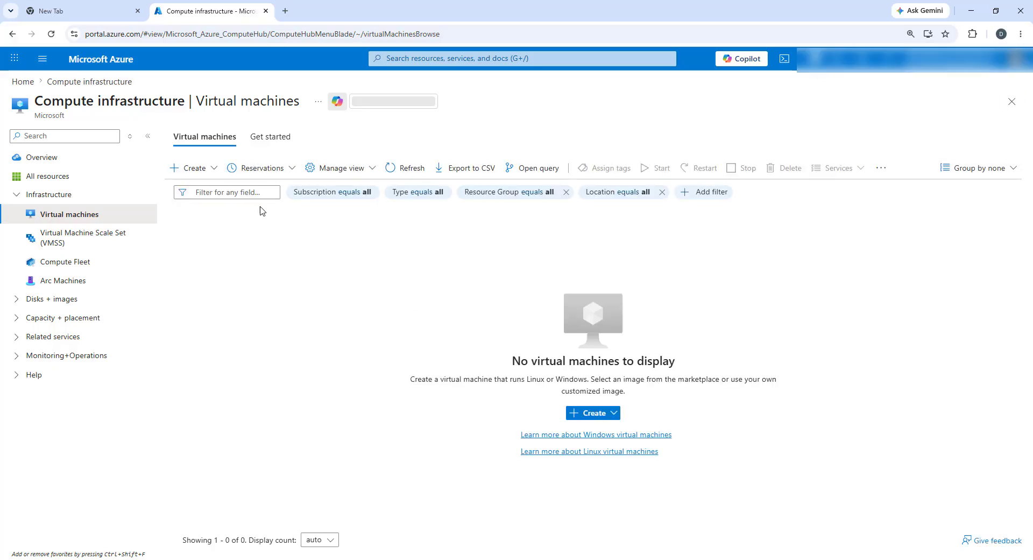
# Open the Azure Virtual Machine backup items of the dev-rsv Recovery Services vault
pyautogui.click(102, 60)
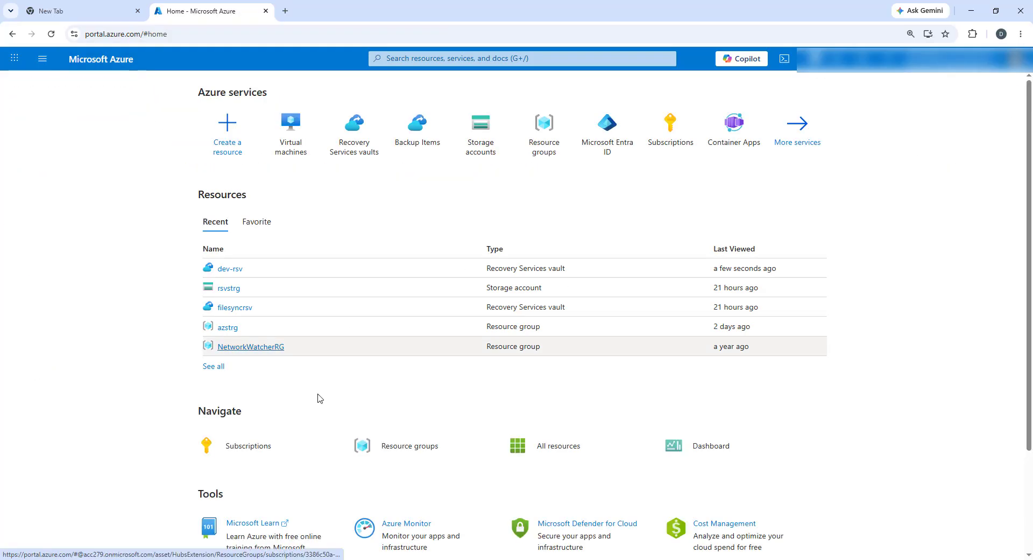
pyautogui.click(230, 268)
pyautogui.scroll(-3, 102, 430)
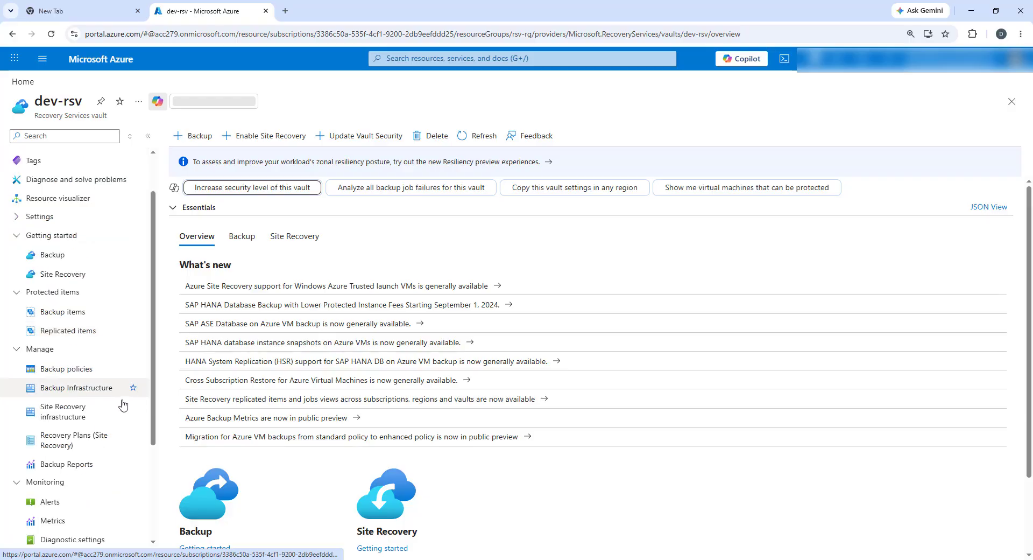
pyautogui.scroll(3, 112, 464)
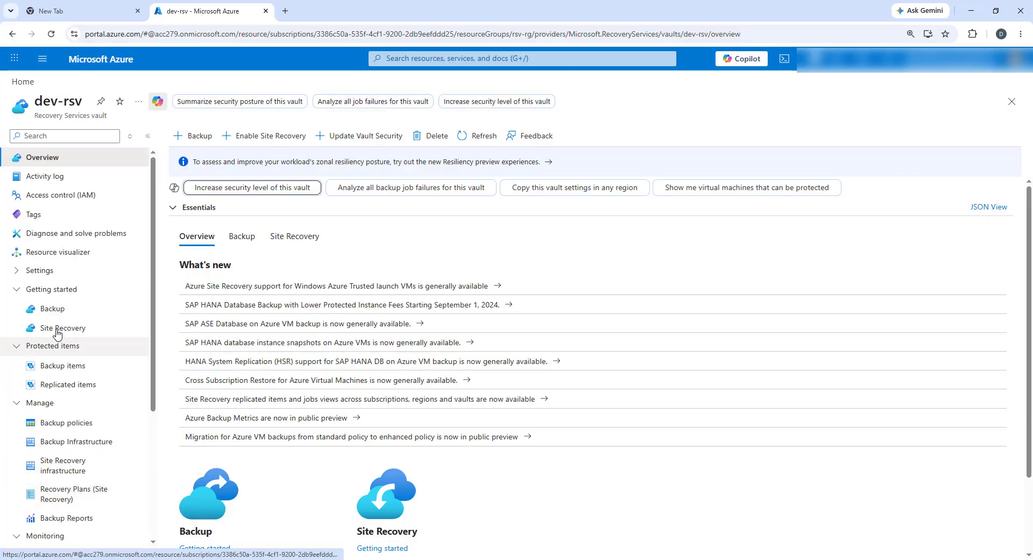
pyautogui.click(54, 310)
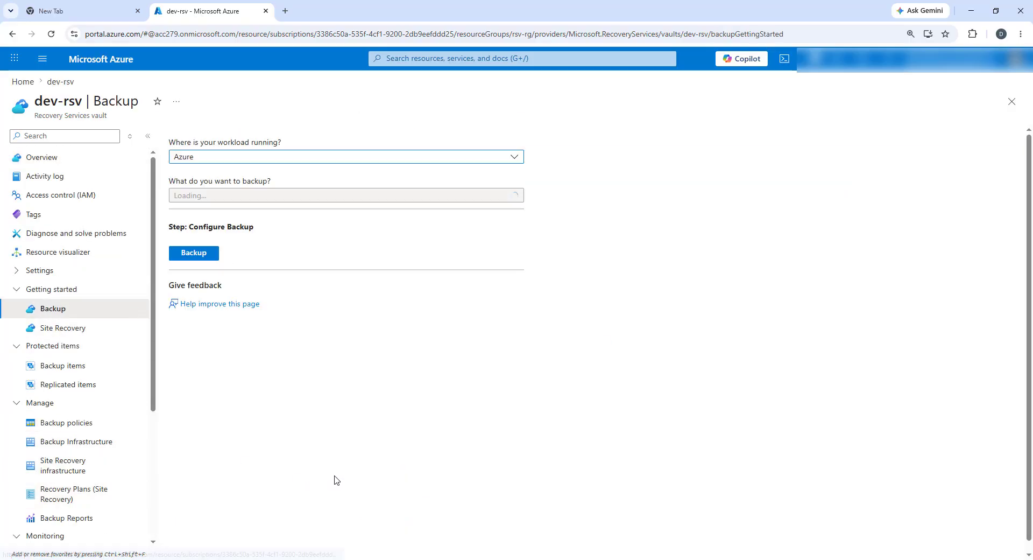
pyautogui.click(63, 366)
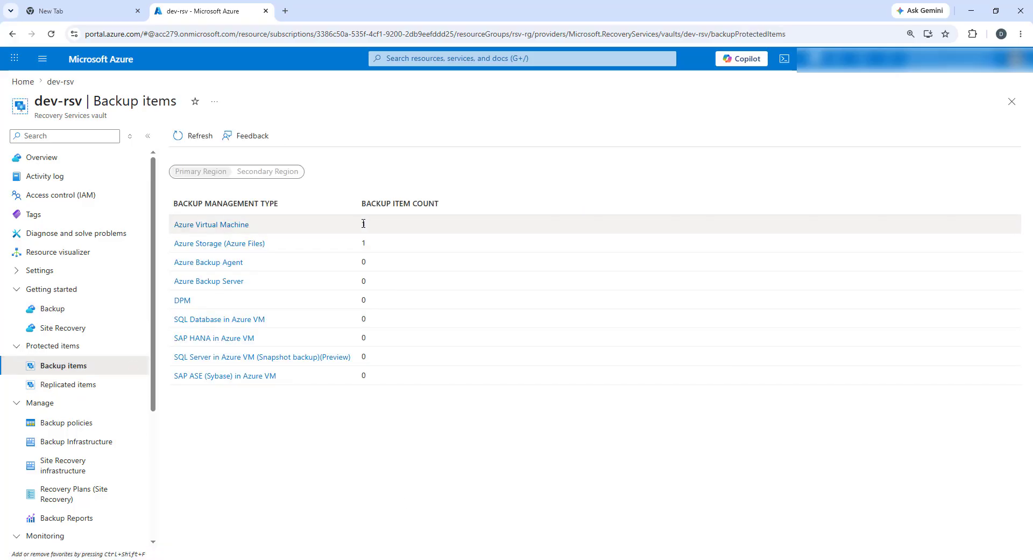
pyautogui.click(226, 225)
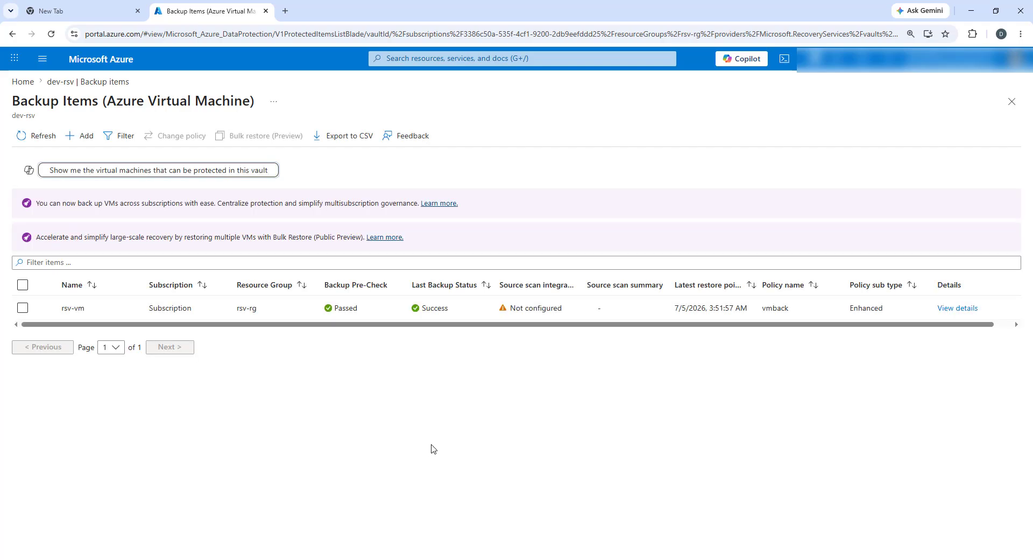
# Review the rsv-vm backup item's last backup status and latest restore point, and open its details
pyautogui.click(22, 307)
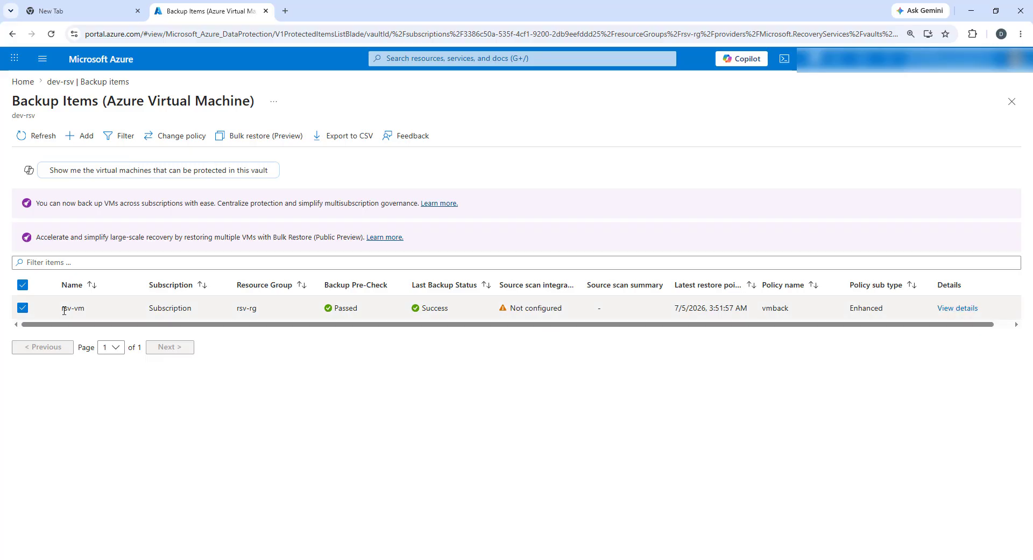
pyautogui.moveTo(64, 308); pyautogui.dragTo(92, 310)
pyautogui.moveTo(419, 309); pyautogui.dragTo(470, 309)
pyautogui.moveTo(673, 309); pyautogui.dragTo(786, 310)
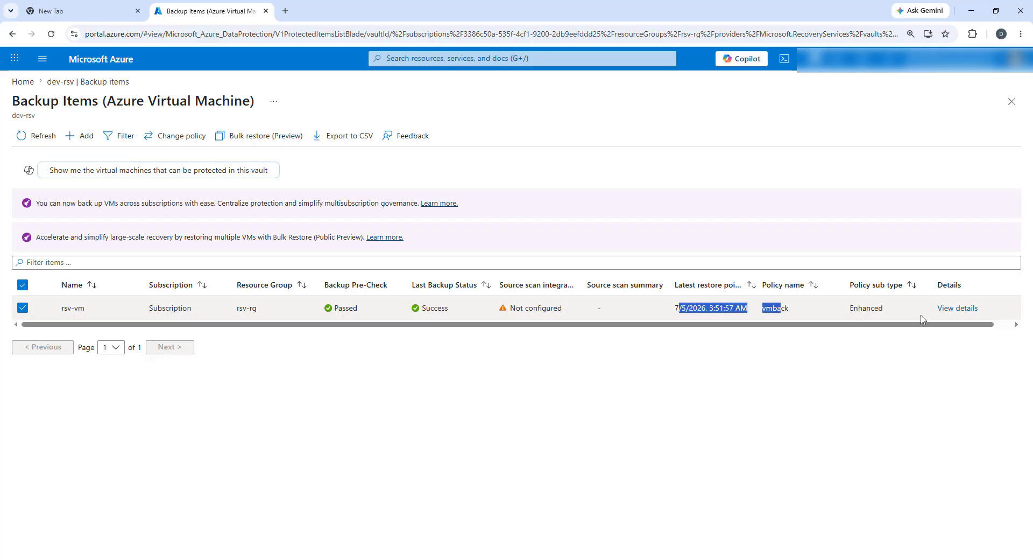
pyautogui.click(957, 308)
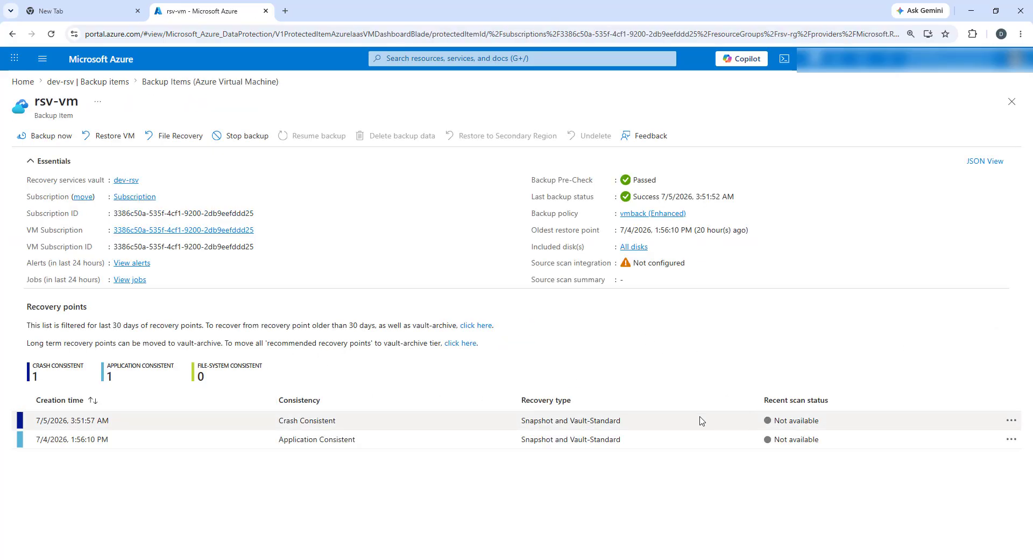
# Compare the recovery points' consistency types and start a VM restore from the application-consistent point of 7/4/2026, 1:56:10 PM
pyautogui.moveTo(275, 426); pyautogui.dragTo(336, 422)
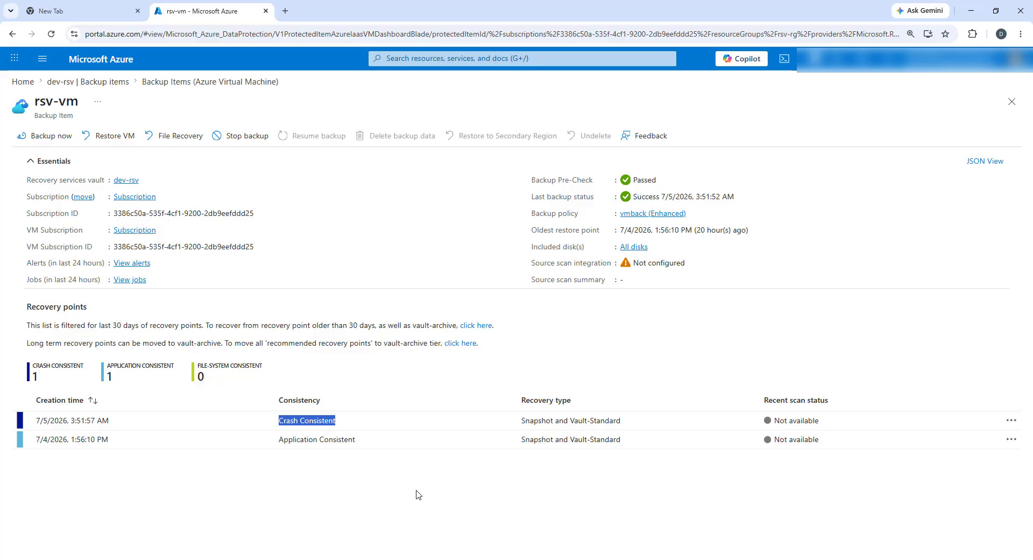
pyautogui.moveTo(357, 440); pyautogui.dragTo(261, 441)
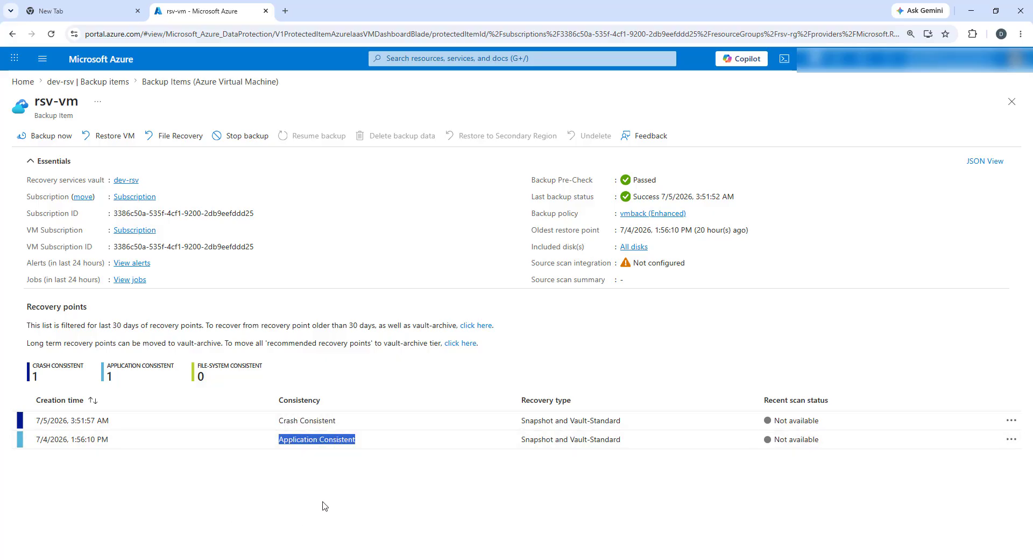
pyautogui.click(273, 490)
pyautogui.moveTo(378, 443); pyautogui.dragTo(254, 441)
pyautogui.click(1010, 440)
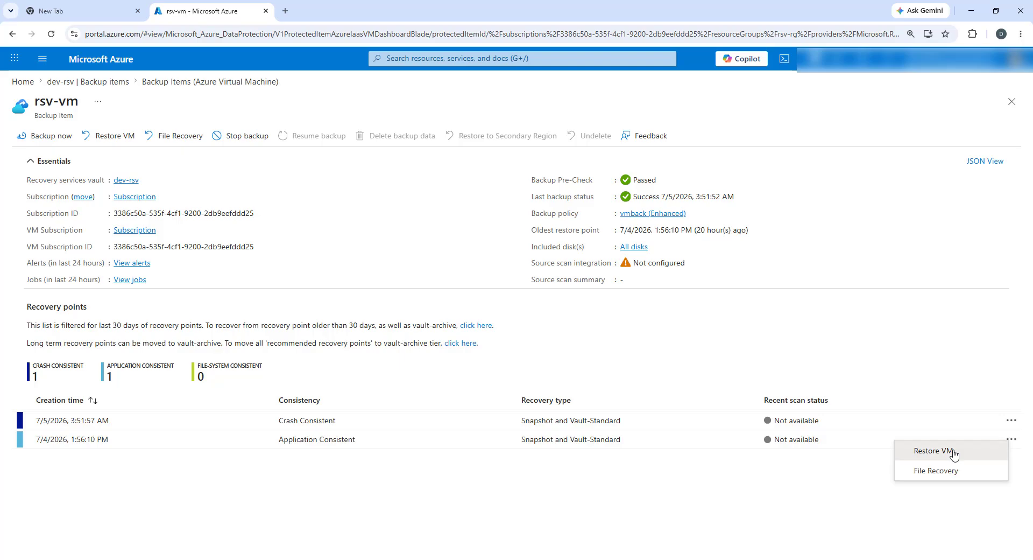
pyautogui.click(954, 456)
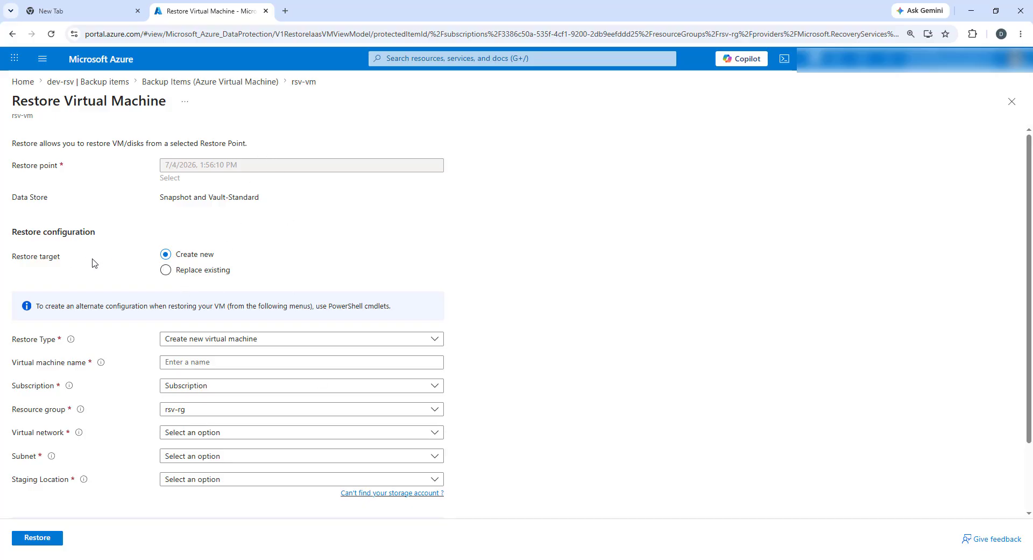
# Try to restore the VM with Replace existing as the restore target and rsvstrg (StandardLRS) as the staging location
pyautogui.click(195, 275)
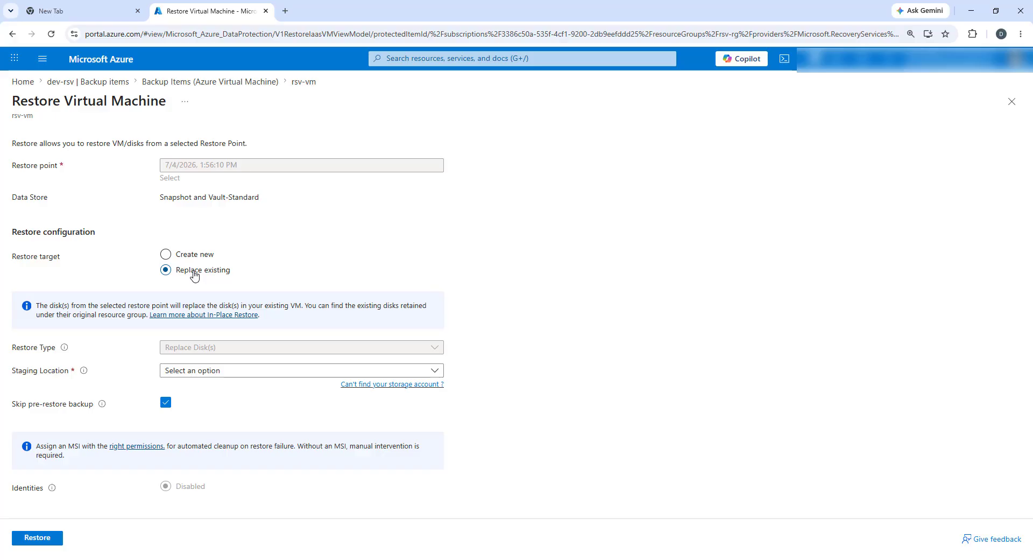
pyautogui.click(193, 258)
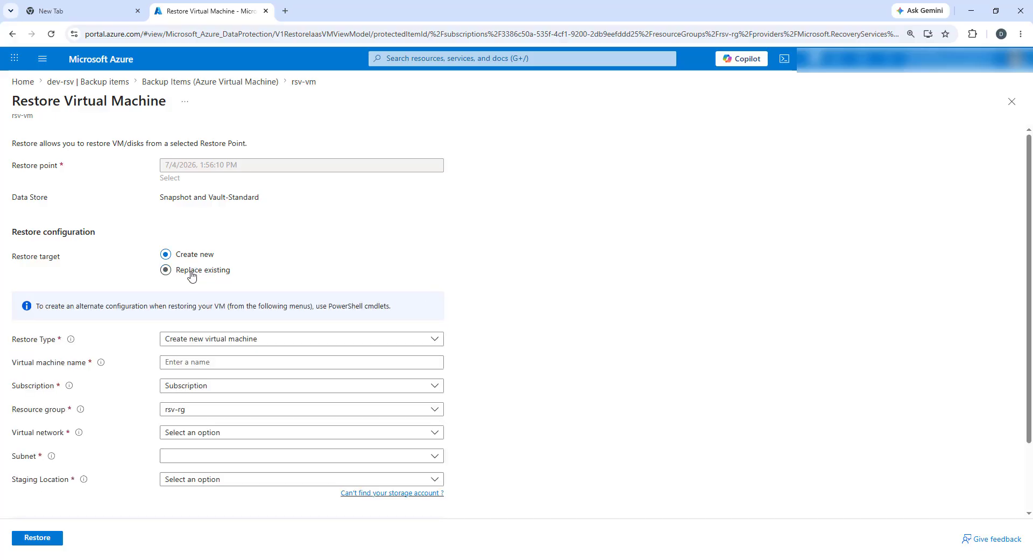
pyautogui.click(192, 276)
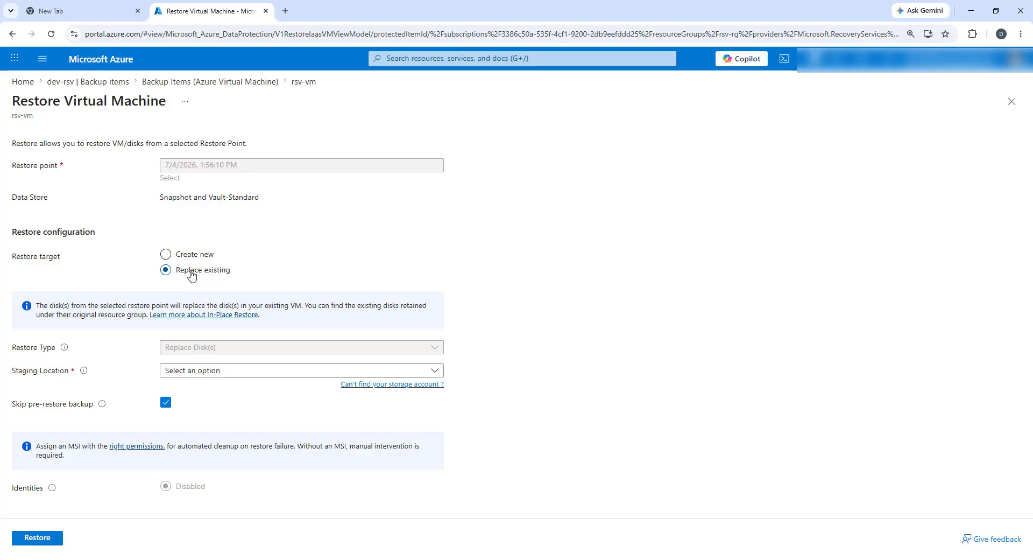
pyautogui.click(216, 371)
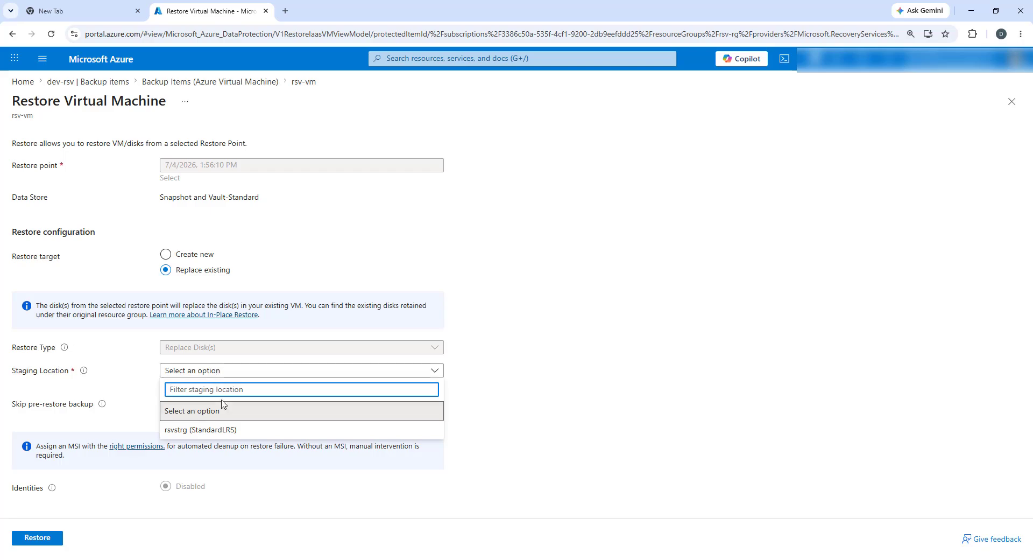
pyautogui.click(216, 430)
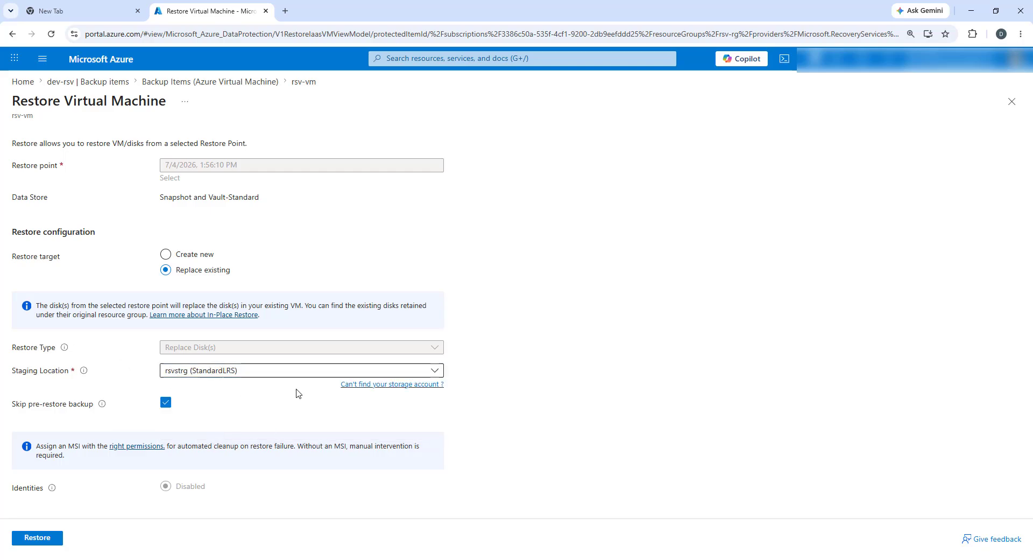
pyautogui.click(45, 540)
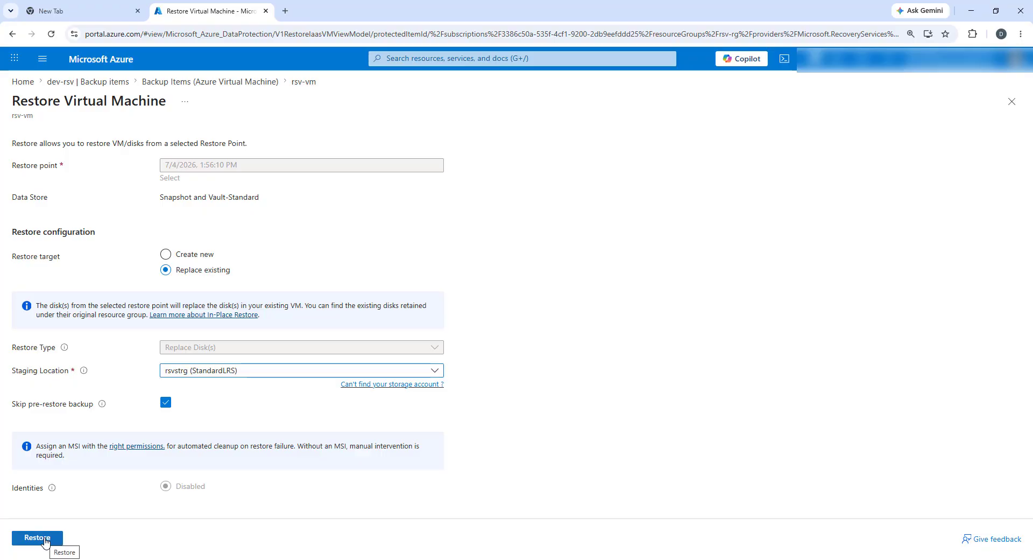
pyautogui.click(45, 540)
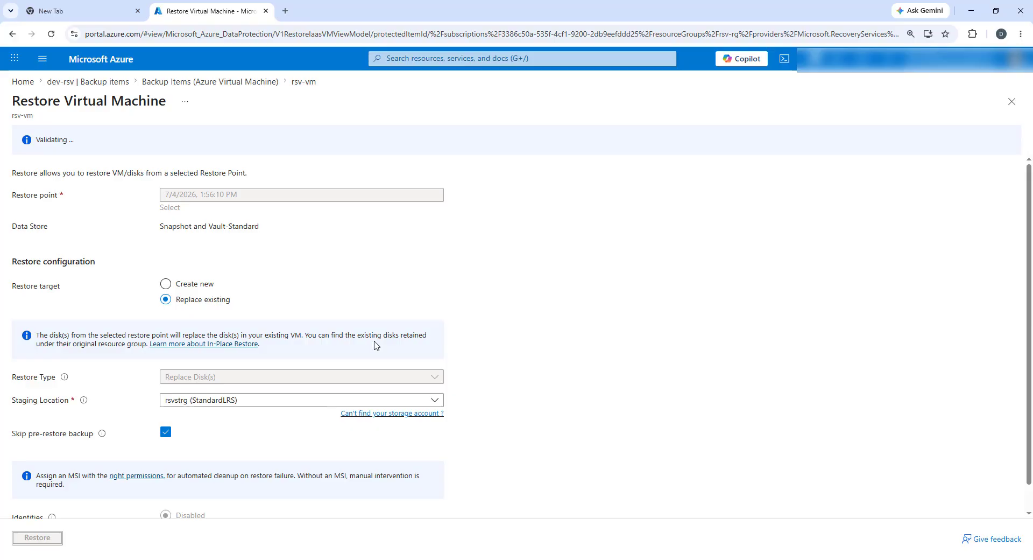
pyautogui.scroll(-1, 377, 345)
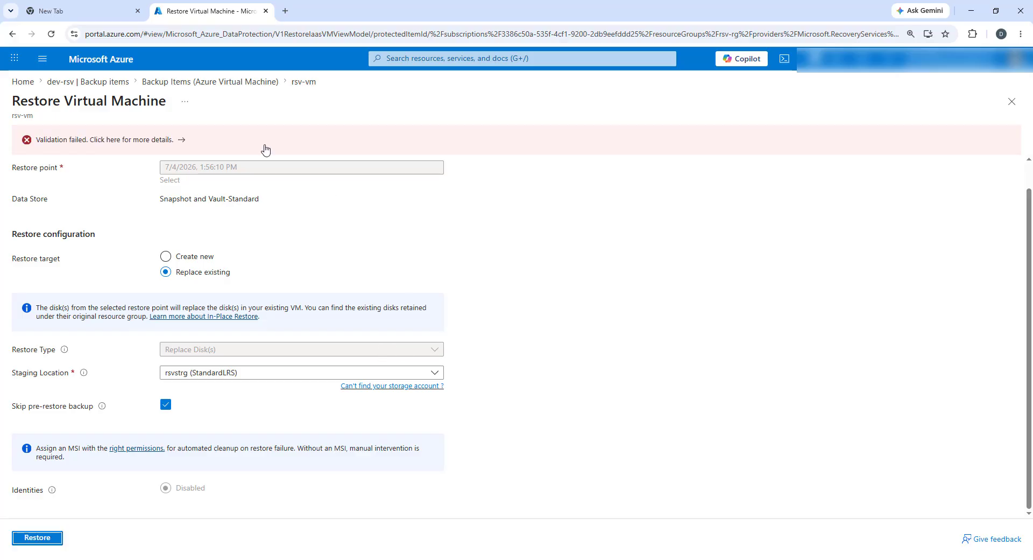
# Read the error code, message and recommendations for the failed restore validation, and close the error details
pyautogui.click(151, 138)
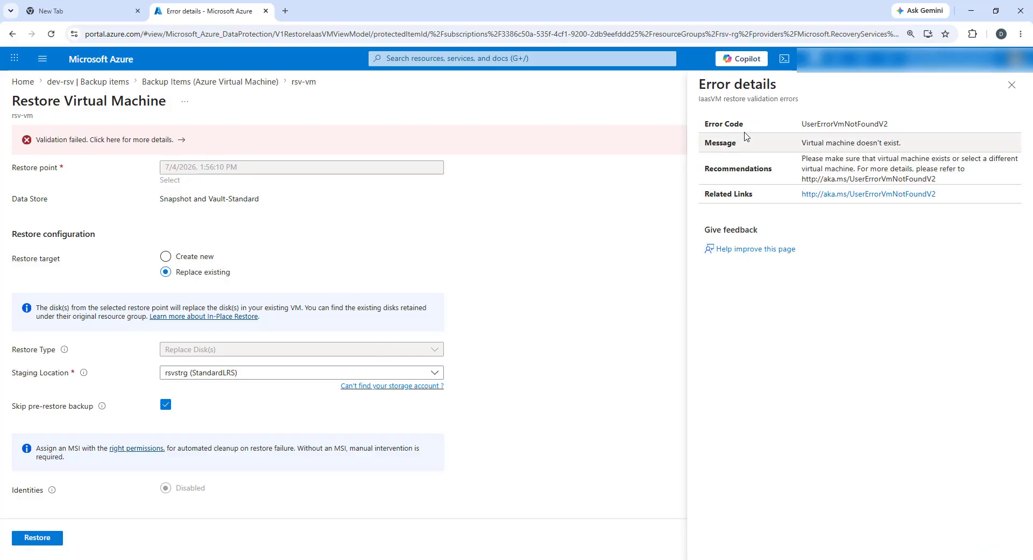
pyautogui.moveTo(822, 160); pyautogui.dragTo(1010, 178)
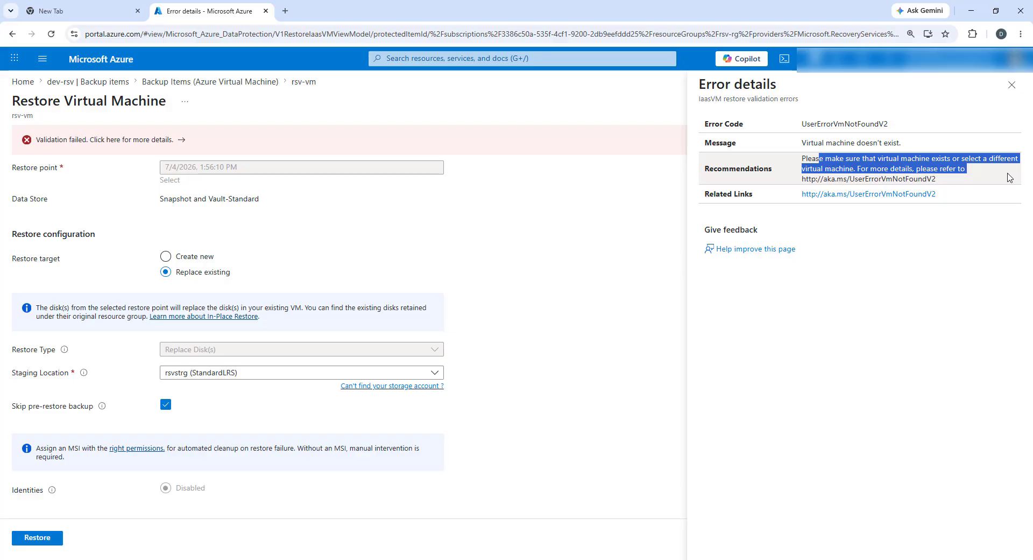
pyautogui.click(1012, 85)
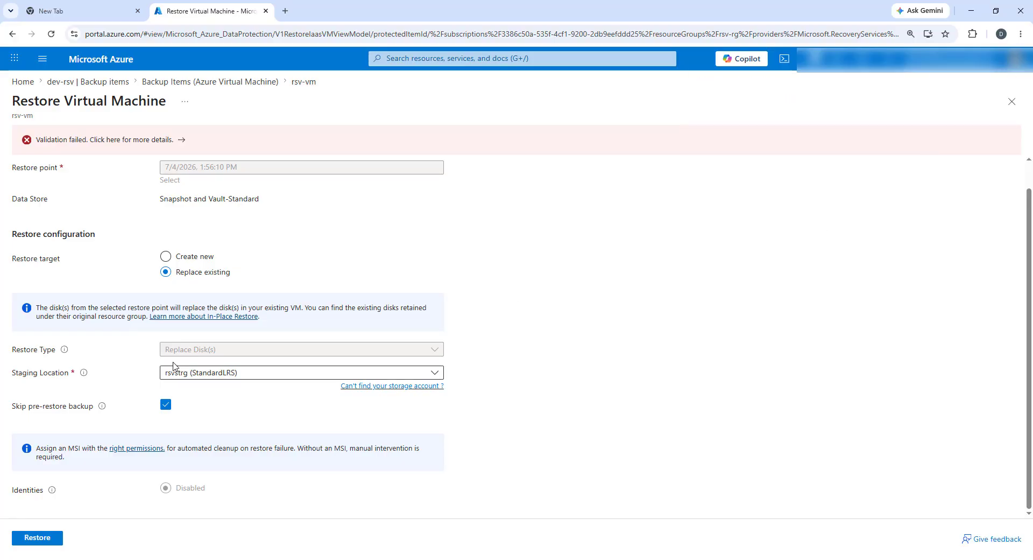
# Switch the restore target to Create new with Create new virtual machine as the restore type
pyautogui.click(179, 257)
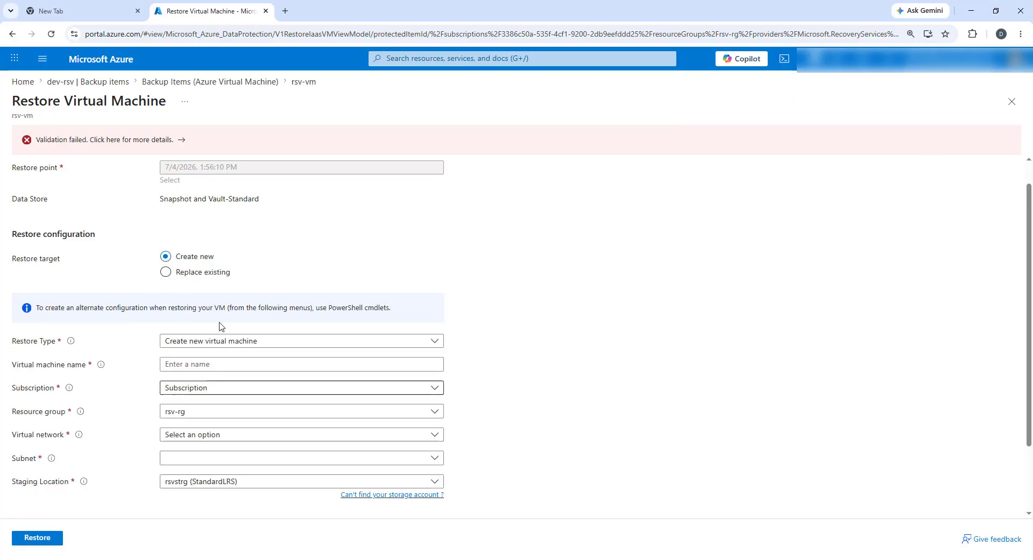
pyautogui.click(249, 341)
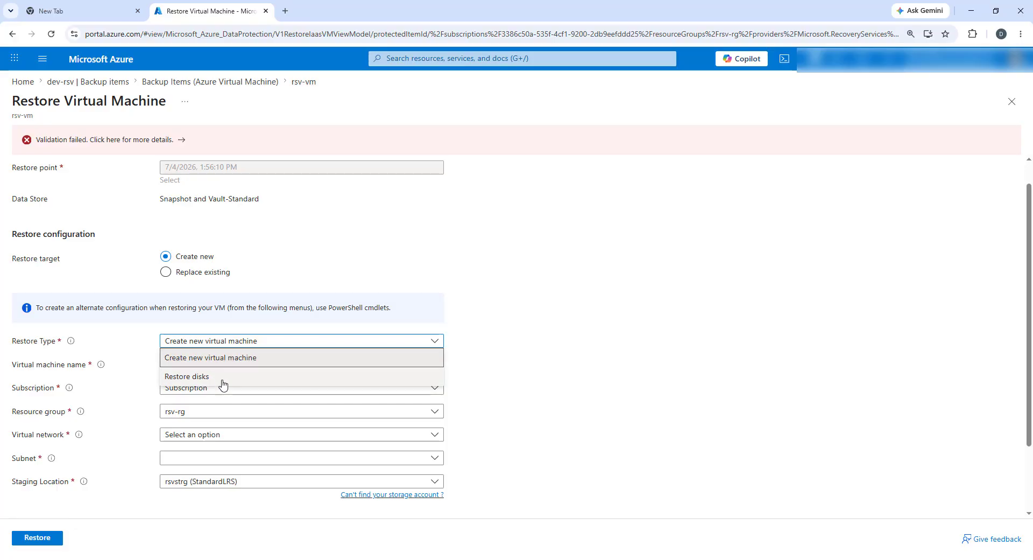
pyautogui.click(350, 359)
# Name the virtual machine being restored vmstore
pyautogui.click(212, 364)
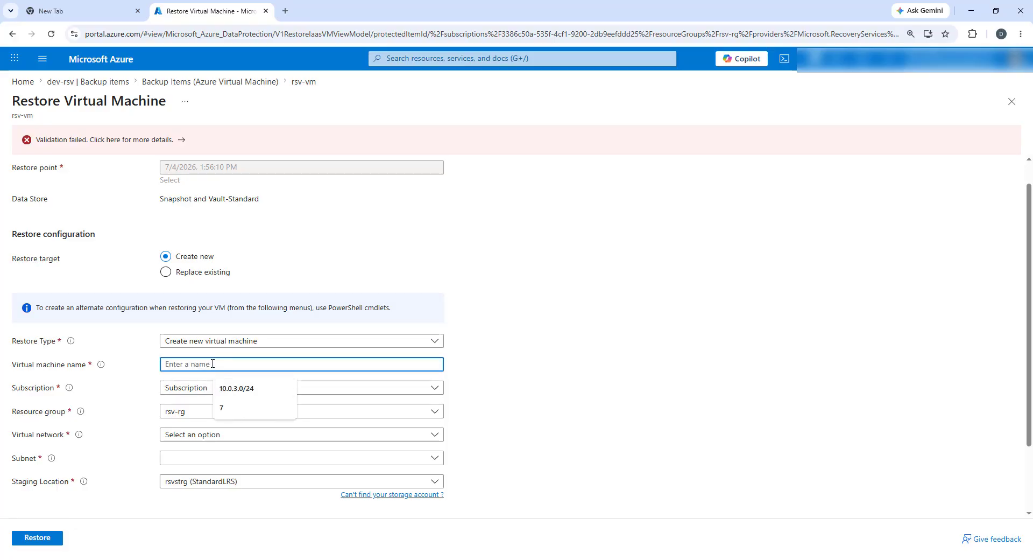
pyautogui.write('vmrestorte')
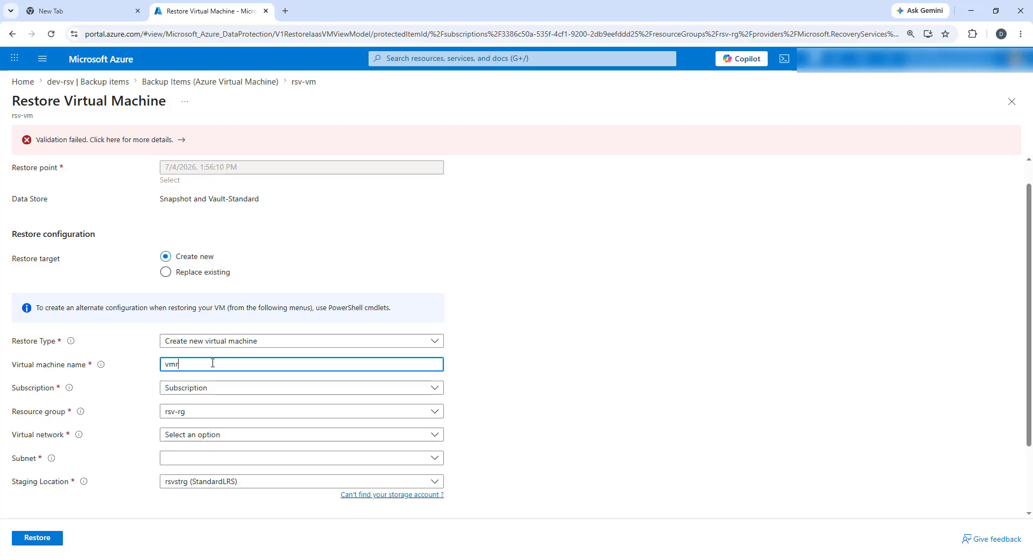
pyautogui.press('BackSpace')
pyautogui.press('BackSpace')
pyautogui.press('BackSpace')
pyautogui.press('BackSpace')
pyautogui.press('BackSpace')
pyautogui.press('BackSpace')
pyautogui.write('sor')
pyautogui.press('BackSpace')
pyautogui.press('BackSpace')
pyautogui.press('BackSpace')
pyautogui.press('BackSpace')
pyautogui.write('store')
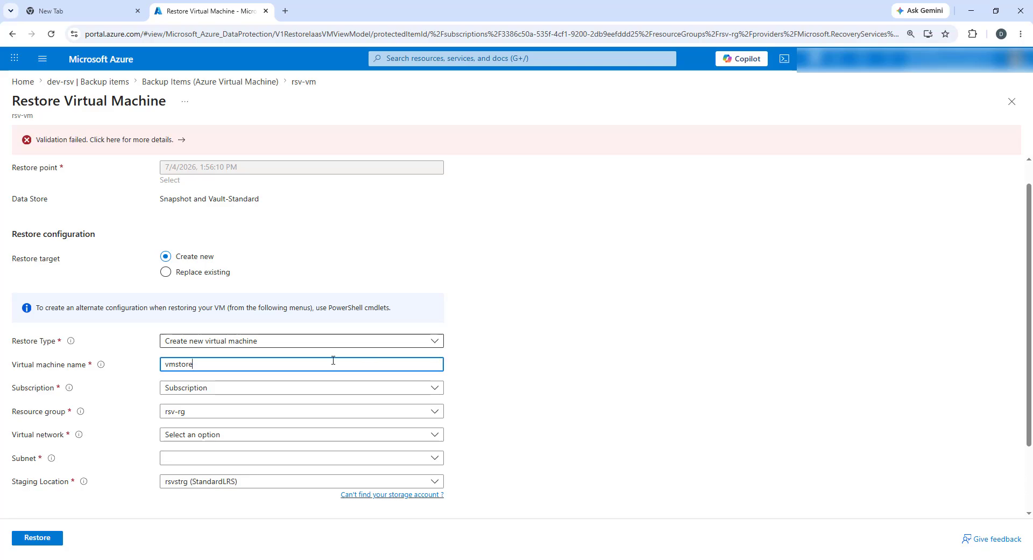
# Choose the subscription named Subscription and the rsv-rg resource group for the restored virtual machine
pyautogui.click(272, 389)
pyautogui.click(253, 428)
pyautogui.click(249, 411)
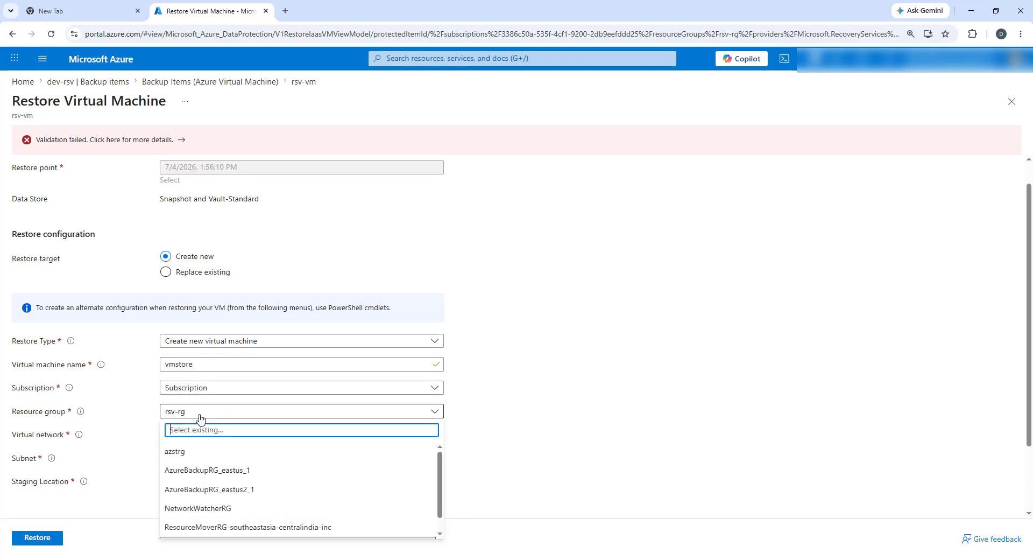
pyautogui.scroll(-1, 213, 457)
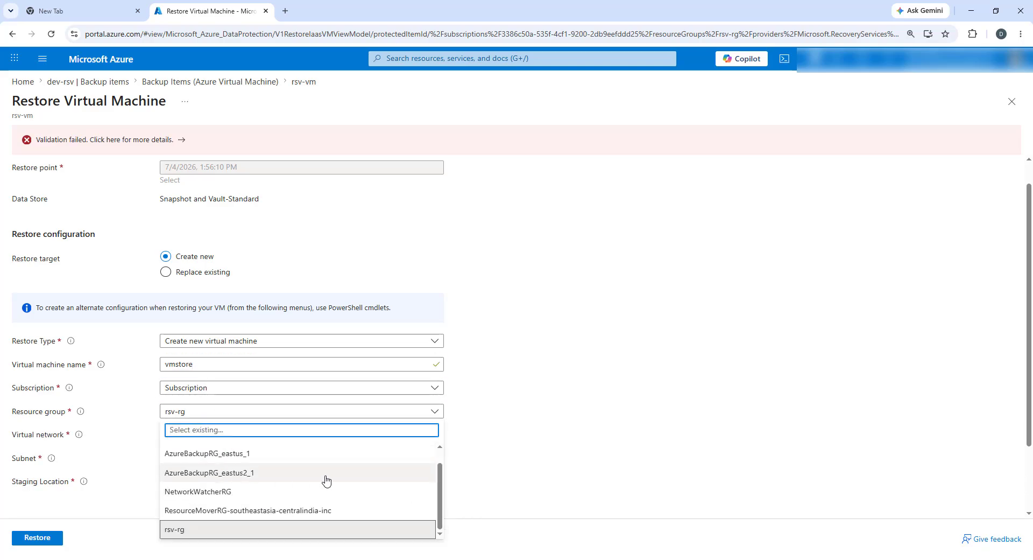
pyautogui.click(210, 532)
# Choose virtual network vnet-eastus-1 (rsv-rg) and subnet snet-eastus-1, and start the restore
pyautogui.click(250, 437)
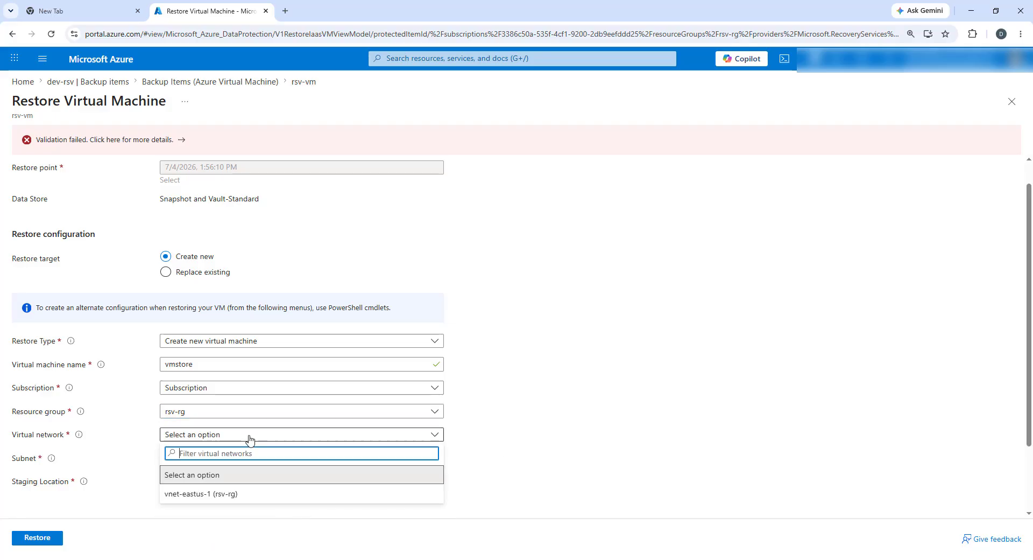
pyautogui.click(234, 493)
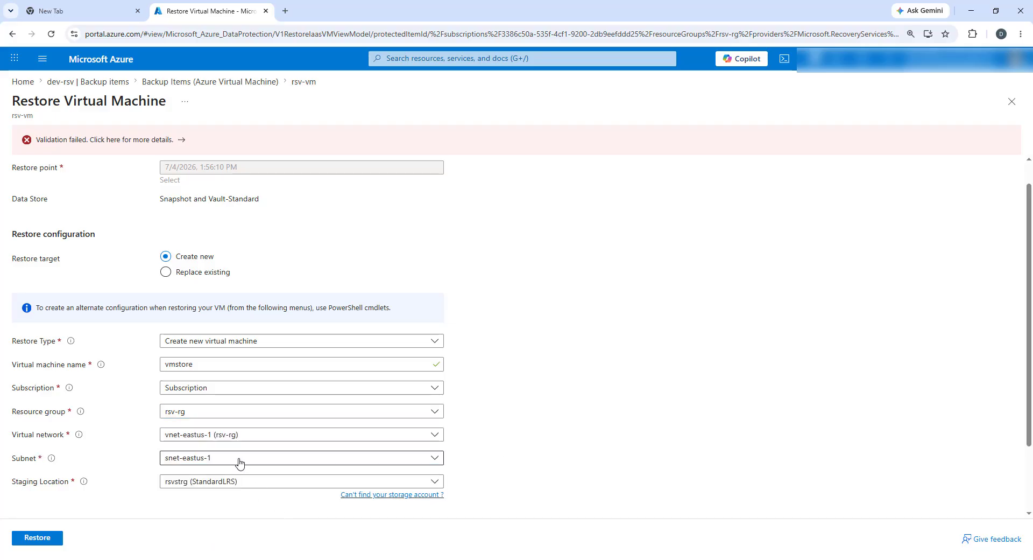
pyautogui.click(238, 462)
pyautogui.click(214, 496)
pyautogui.scroll(-2, 219, 490)
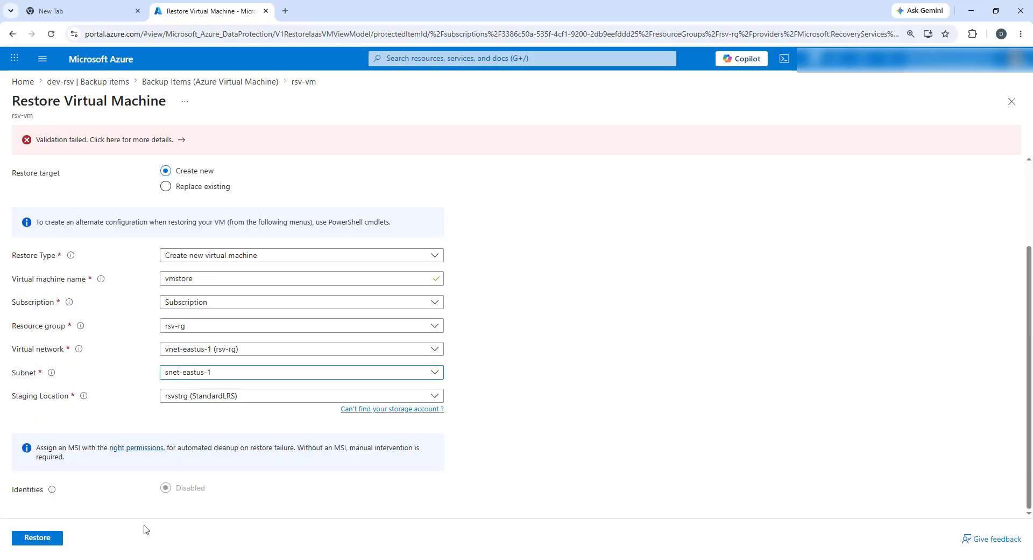
pyautogui.click(38, 539)
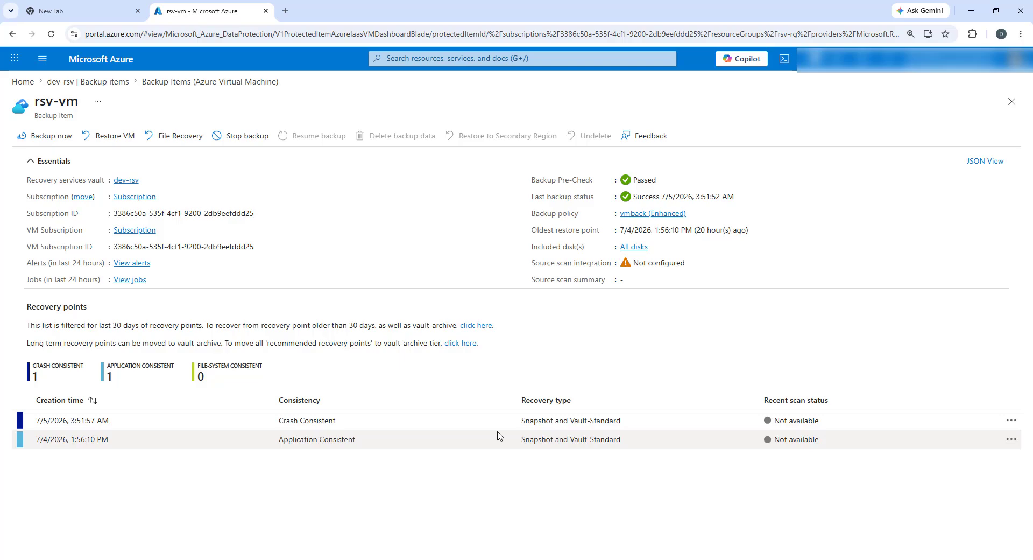
# Check the restore notification and the backup jobs for rsv-vm, and open the details of its Restore job
pyautogui.click(811, 58)
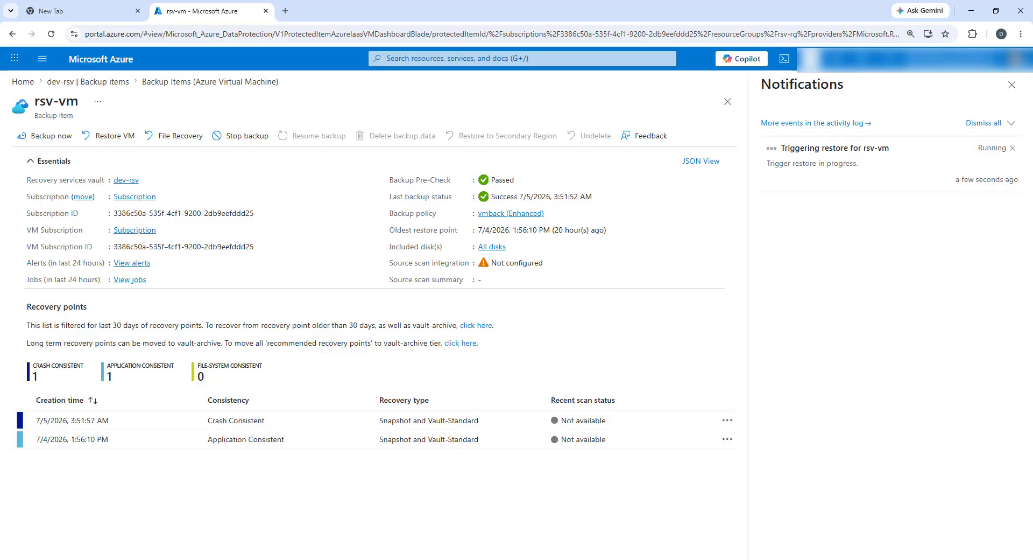
pyautogui.click(125, 281)
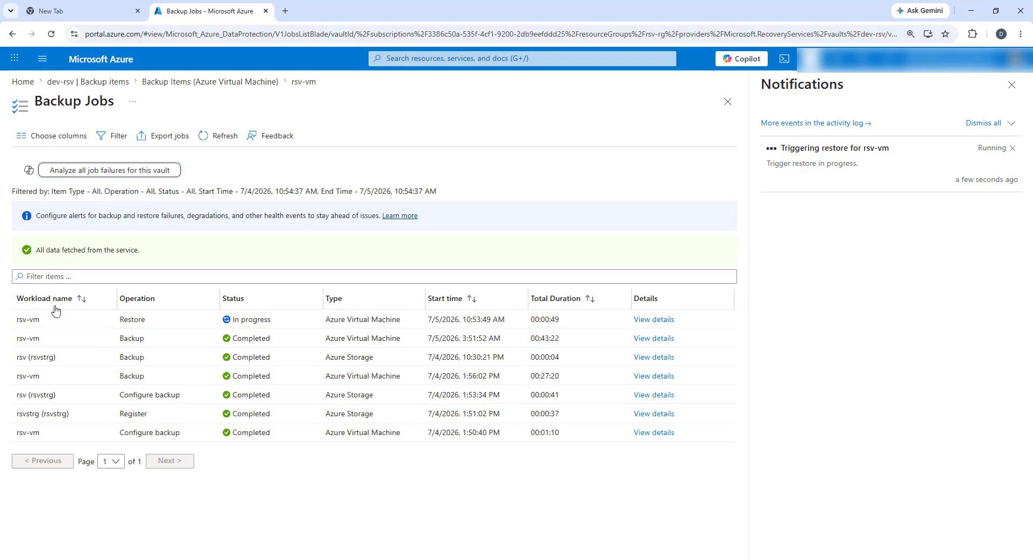
pyautogui.moveTo(294, 322); pyautogui.dragTo(189, 323)
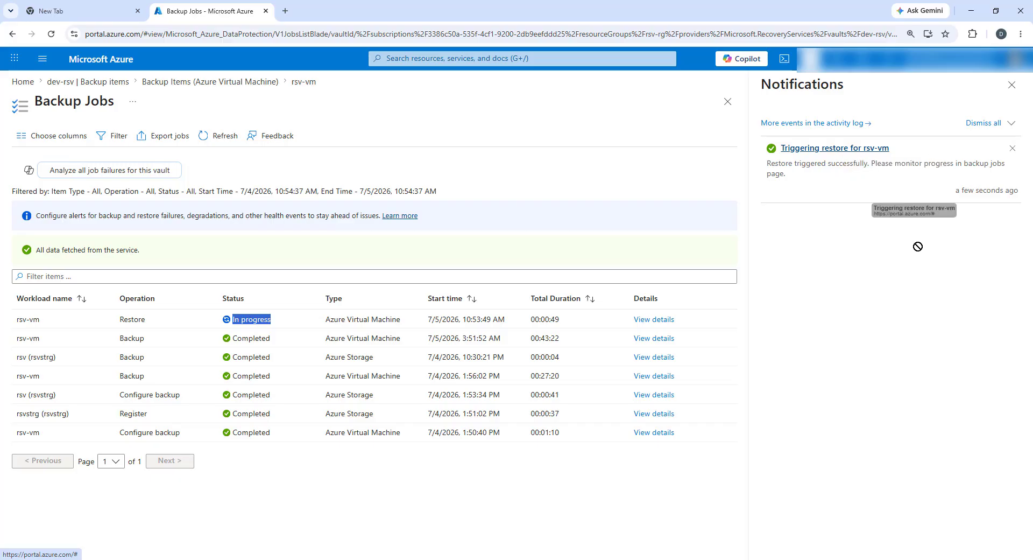
pyautogui.click(1012, 85)
pyautogui.click(898, 321)
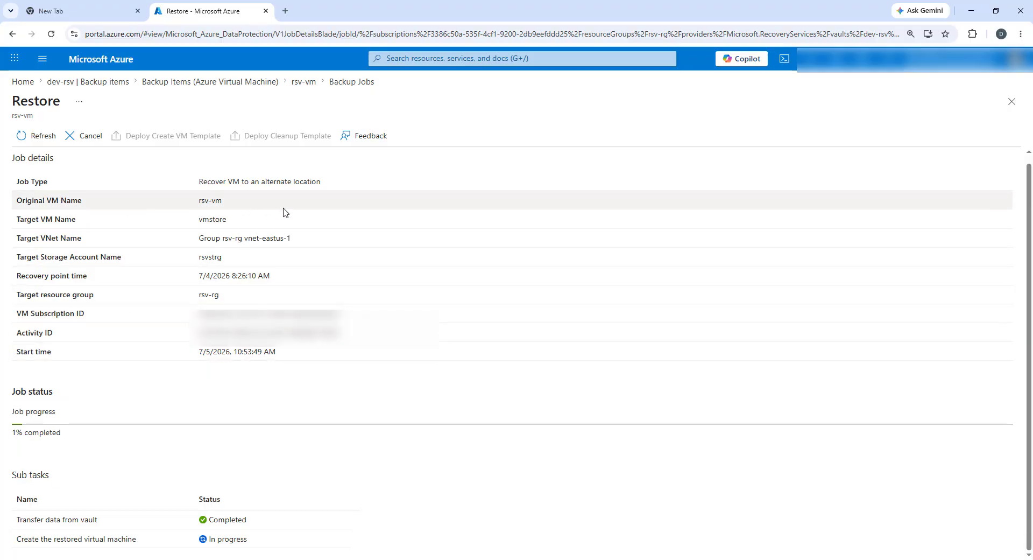
# Review the restore job's original and target VM names, virtual network, storage account, resource group and progress
pyautogui.scroll(1, 92, 222)
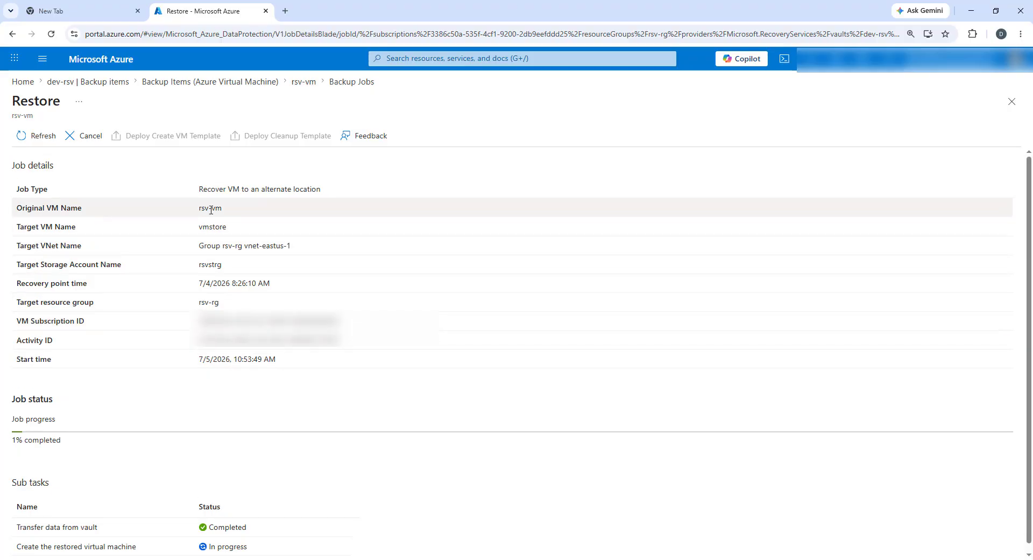
pyautogui.moveTo(206, 205); pyautogui.dragTo(287, 228)
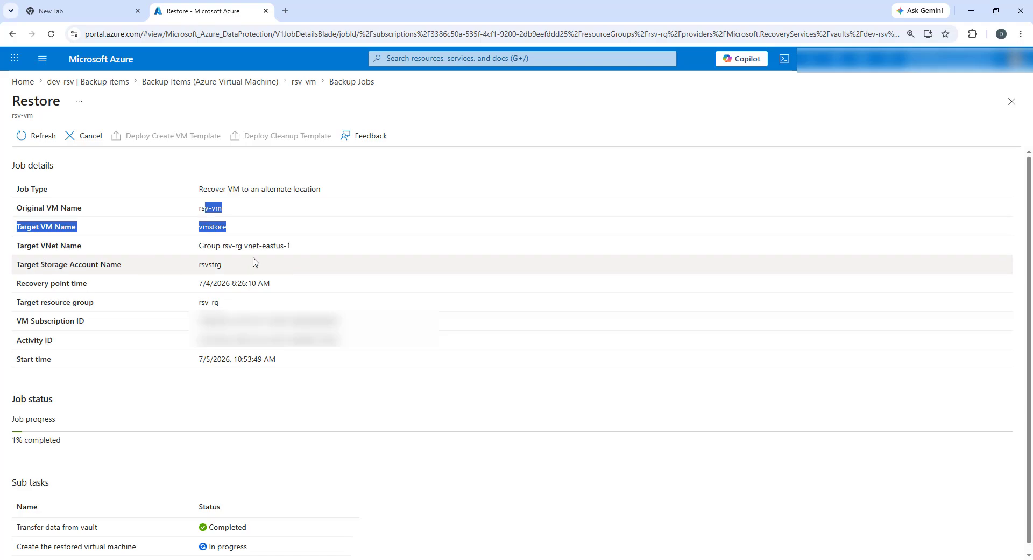
pyautogui.click(199, 251)
pyautogui.moveTo(197, 252); pyautogui.dragTo(327, 268)
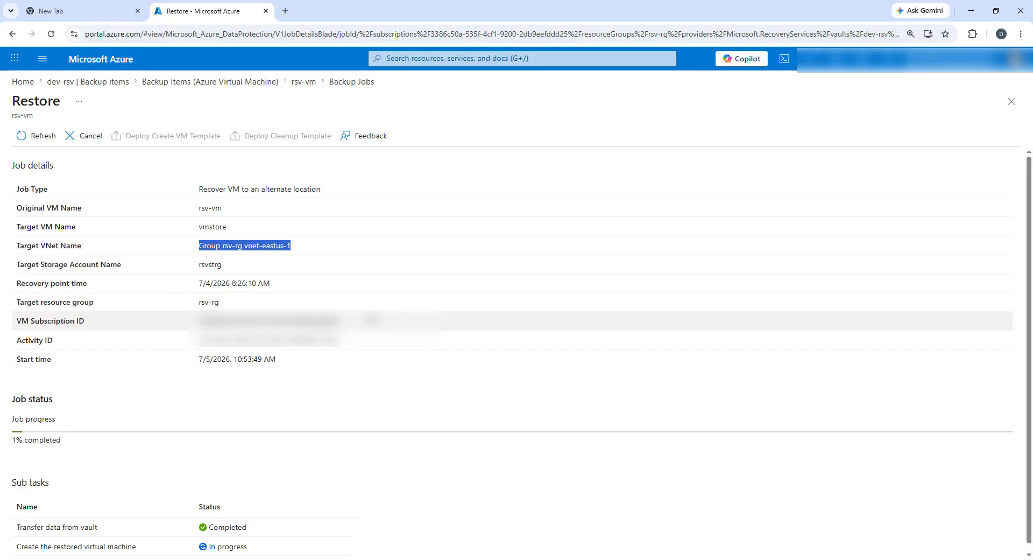
pyautogui.moveTo(197, 269); pyautogui.dragTo(247, 278)
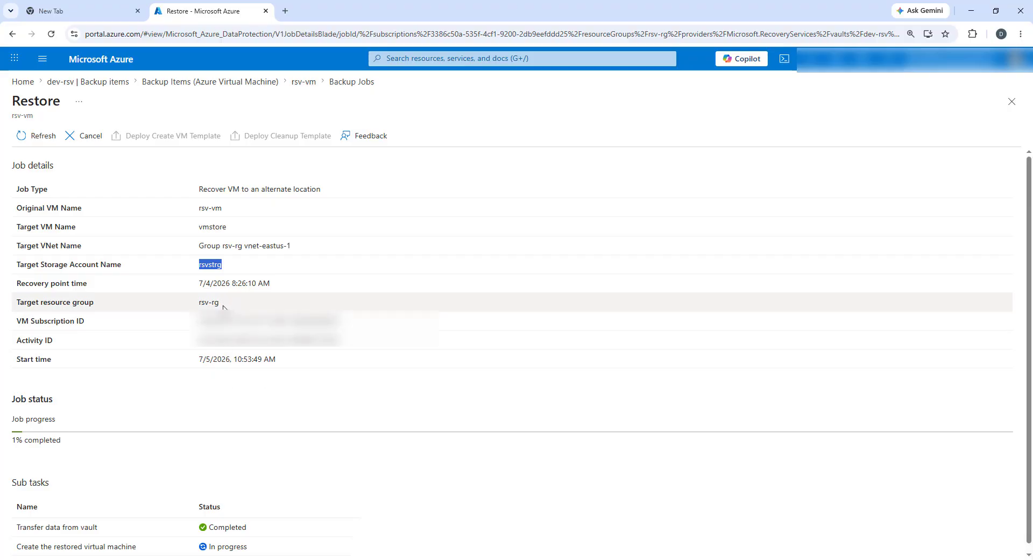
pyautogui.moveTo(223, 305); pyautogui.dragTo(141, 307)
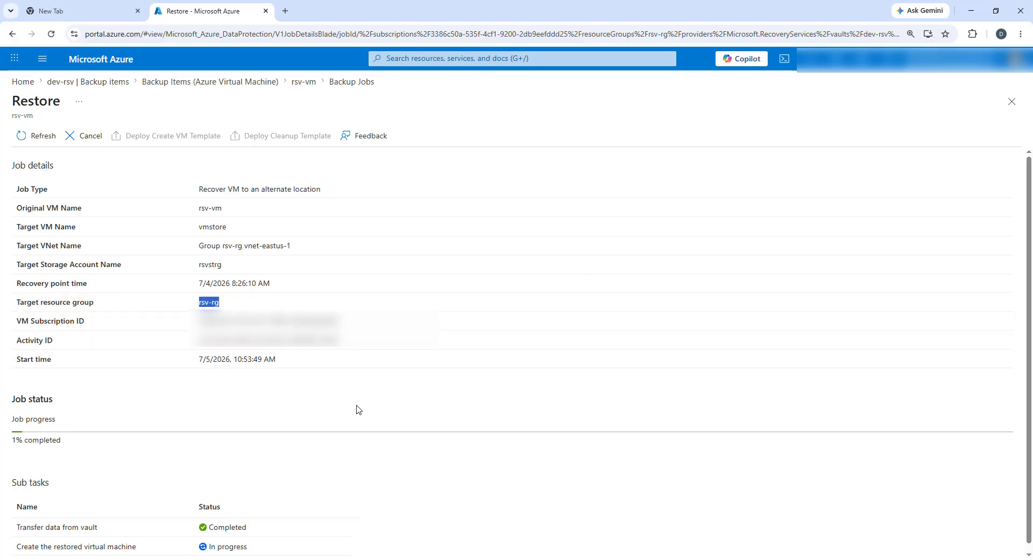
pyautogui.scroll(-1, 312, 473)
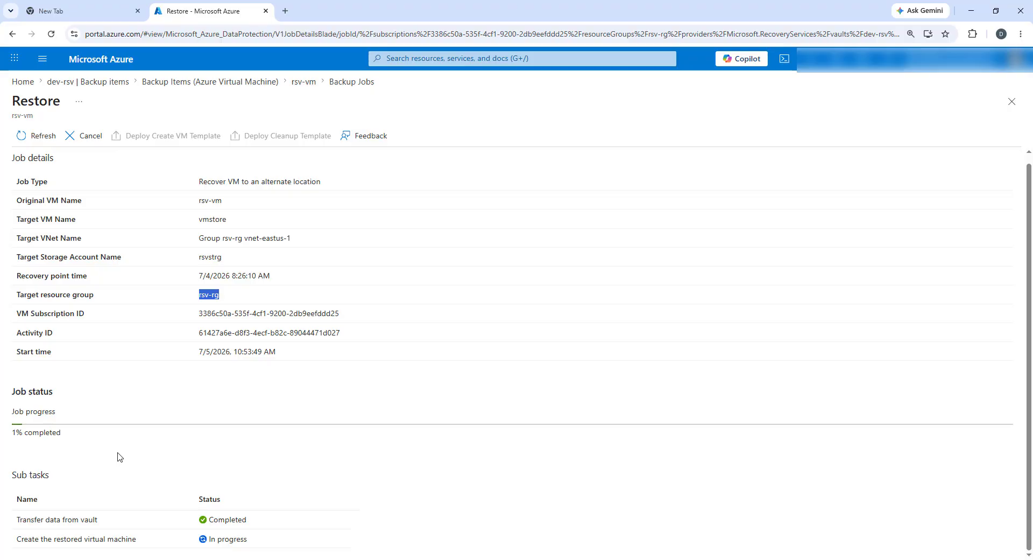
# Refresh the restore job and check its progress and the status of its sub tasks
pyautogui.click(38, 135)
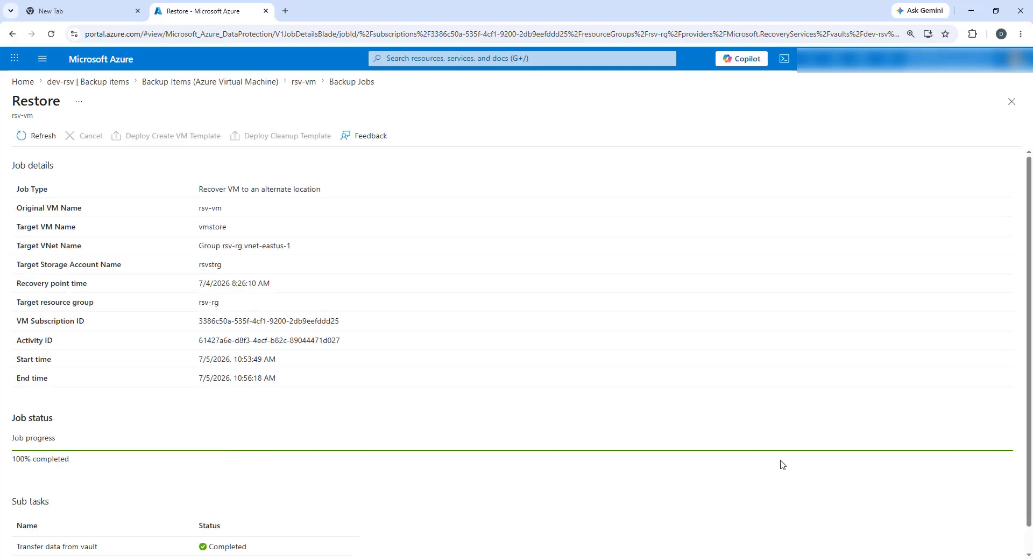
pyautogui.scroll(-1, 235, 469)
pyautogui.scroll(1, 282, 285)
pyautogui.click(38, 135)
pyautogui.scroll(-1, 476, 407)
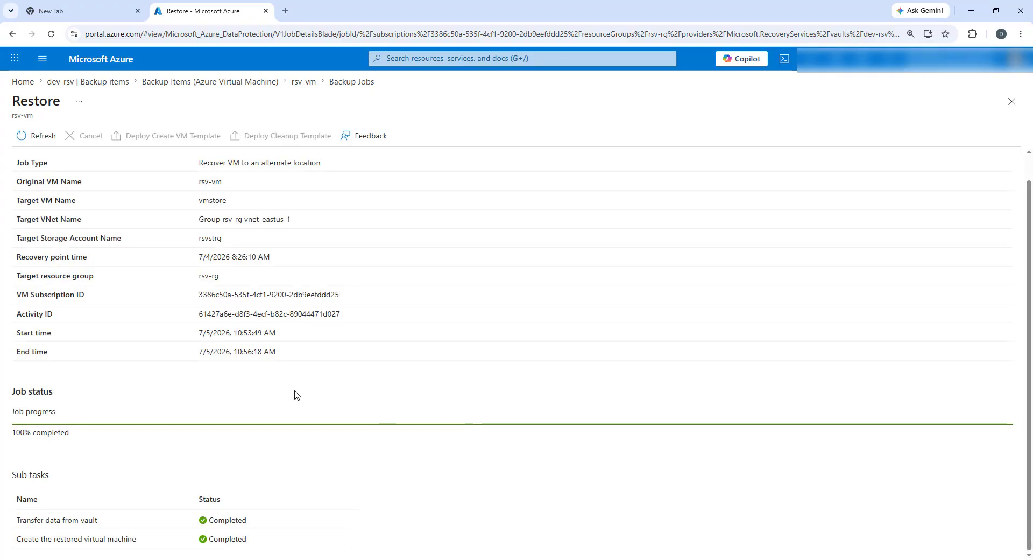
# Open the vmstore virtual machine from the virtual machines list and review its overview and properties
pyautogui.click(94, 59)
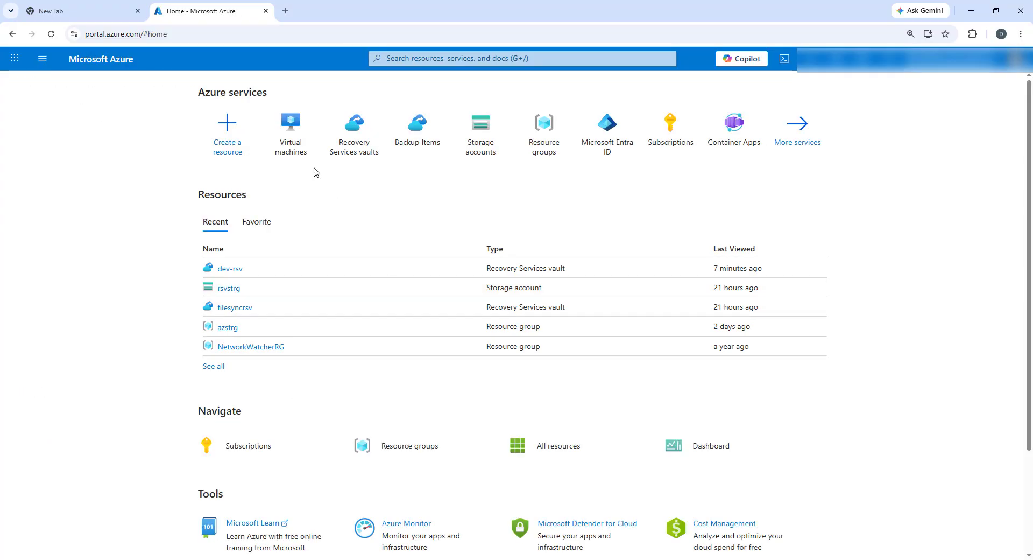
pyautogui.click(298, 156)
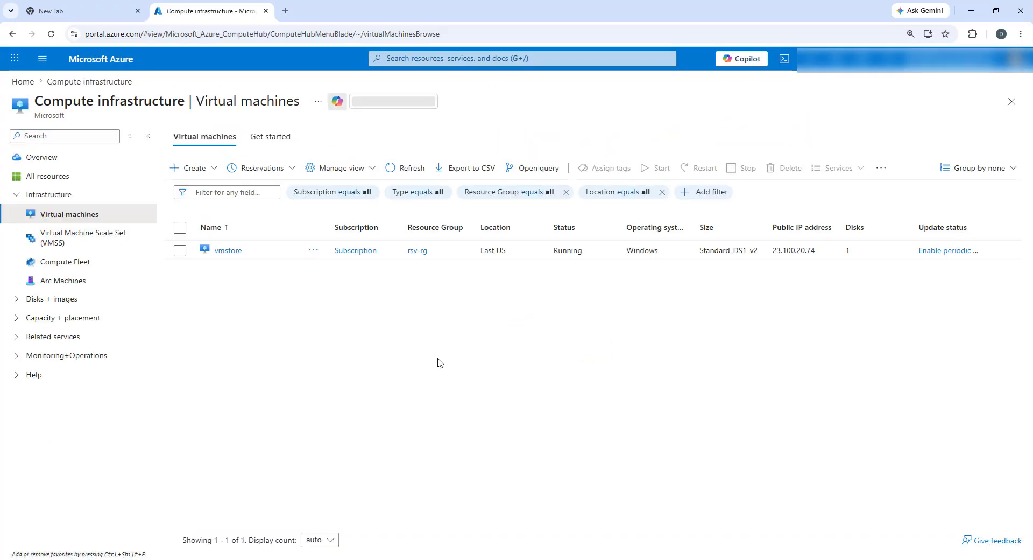
pyautogui.click(179, 250)
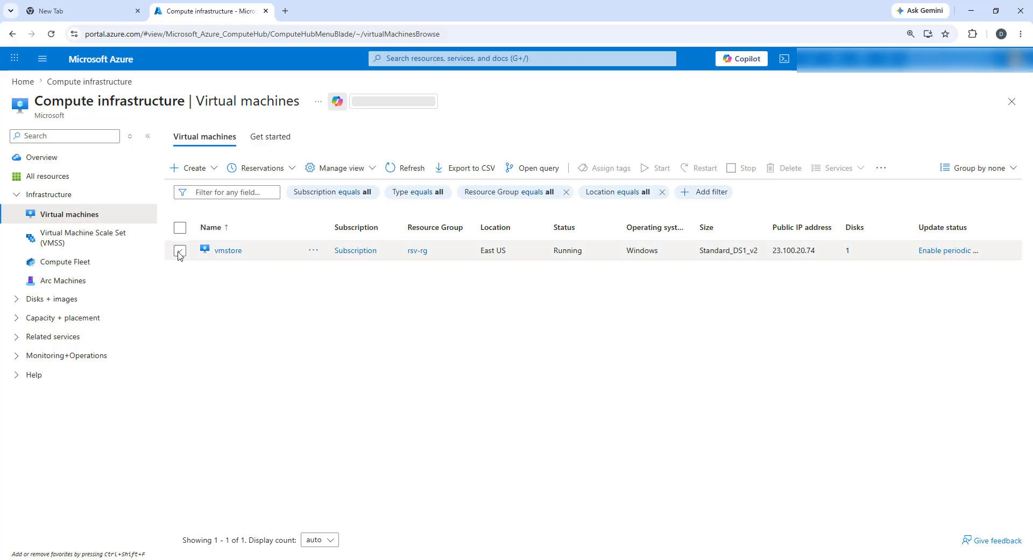
pyautogui.click(227, 251)
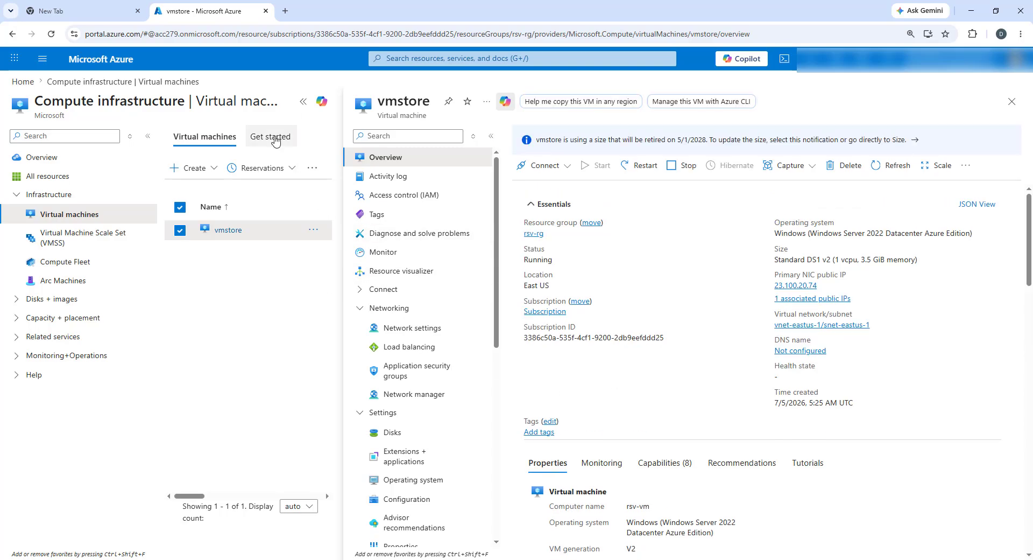
pyautogui.click(303, 102)
pyautogui.scroll(-10, 474, 444)
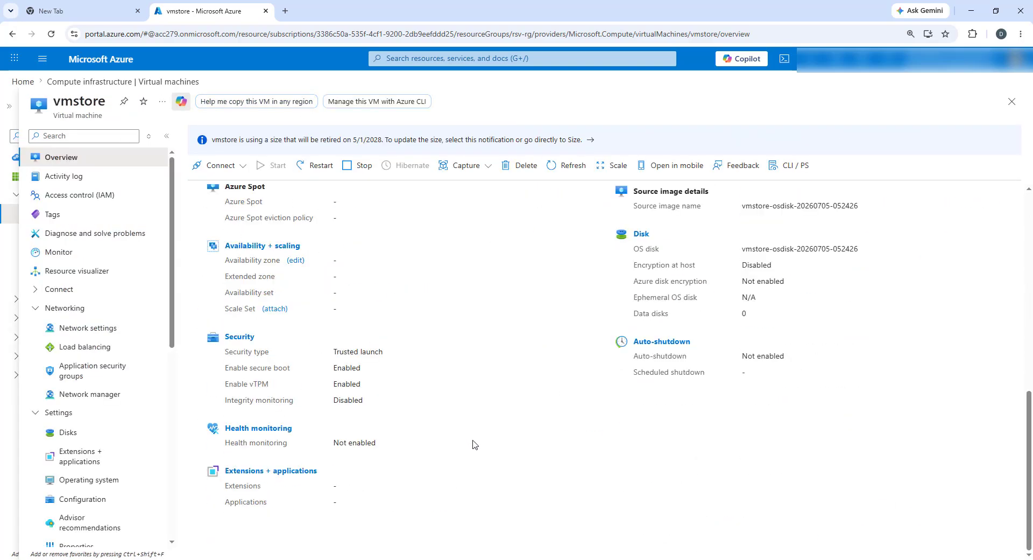
pyautogui.scroll(10, 474, 444)
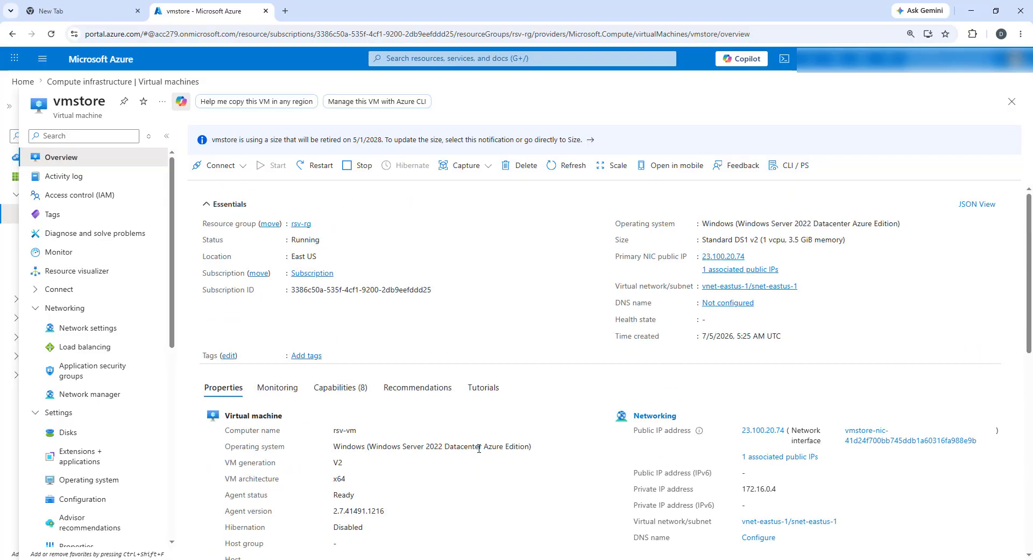